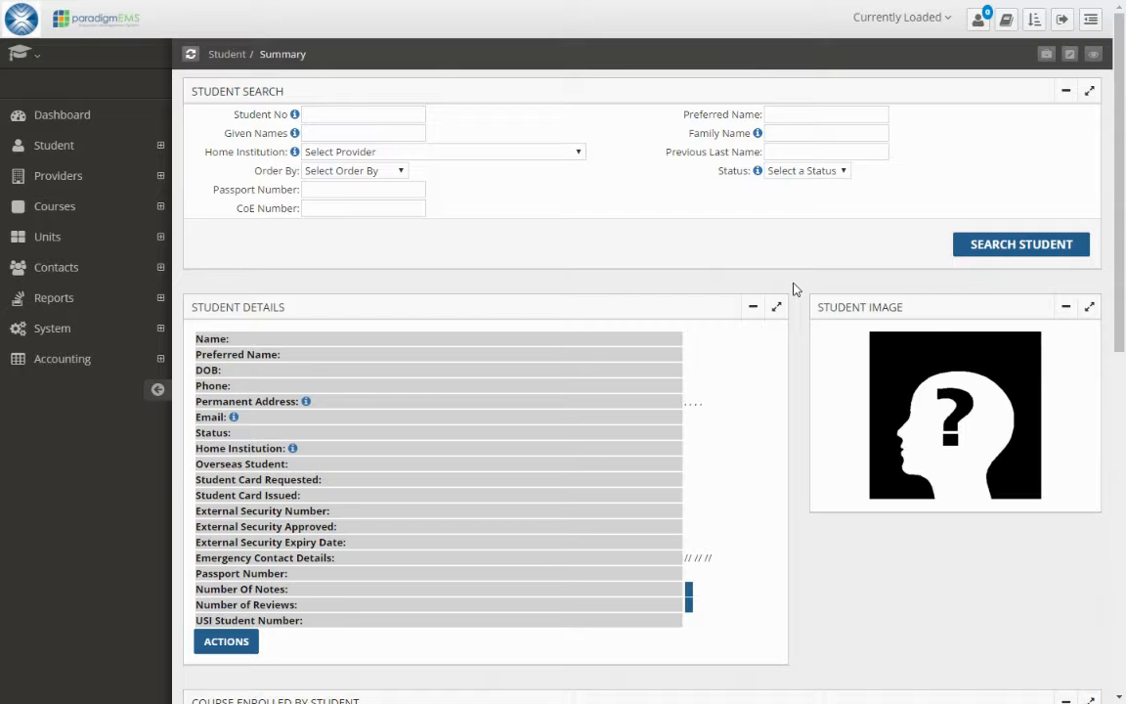
Step: Search for the unit with code MHC606 in the unit edit details and load it
{"action": "left_click", "coordinate": [65, 252]}
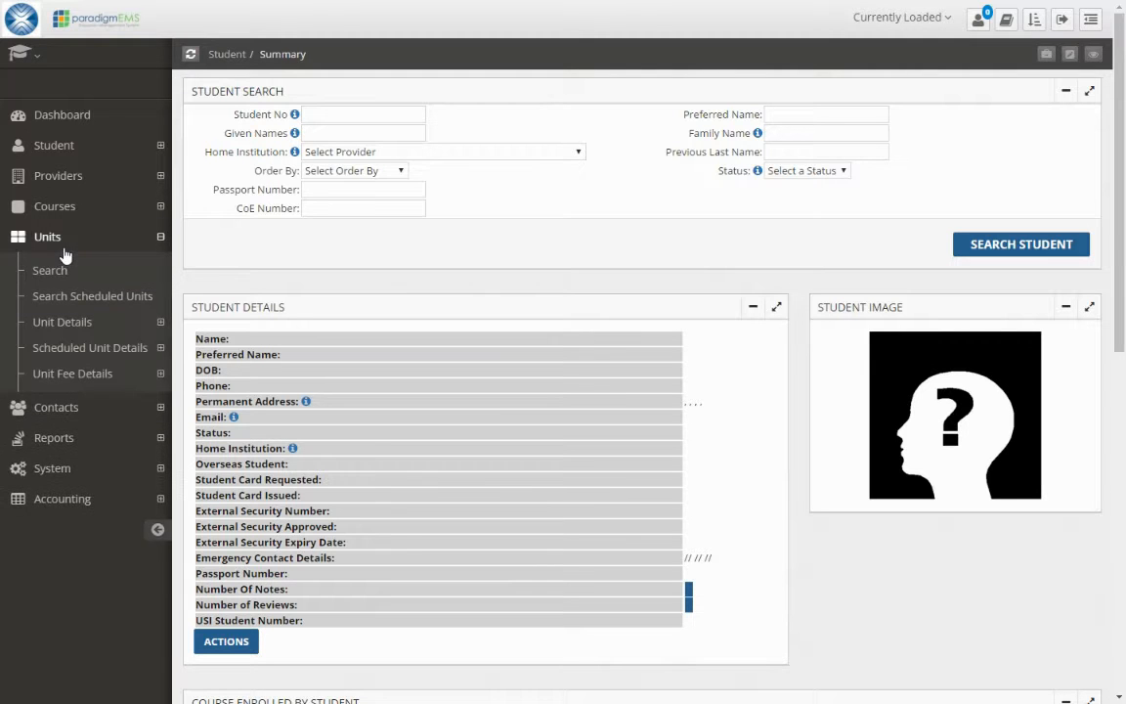
{"action": "left_click", "coordinate": [66, 279]}
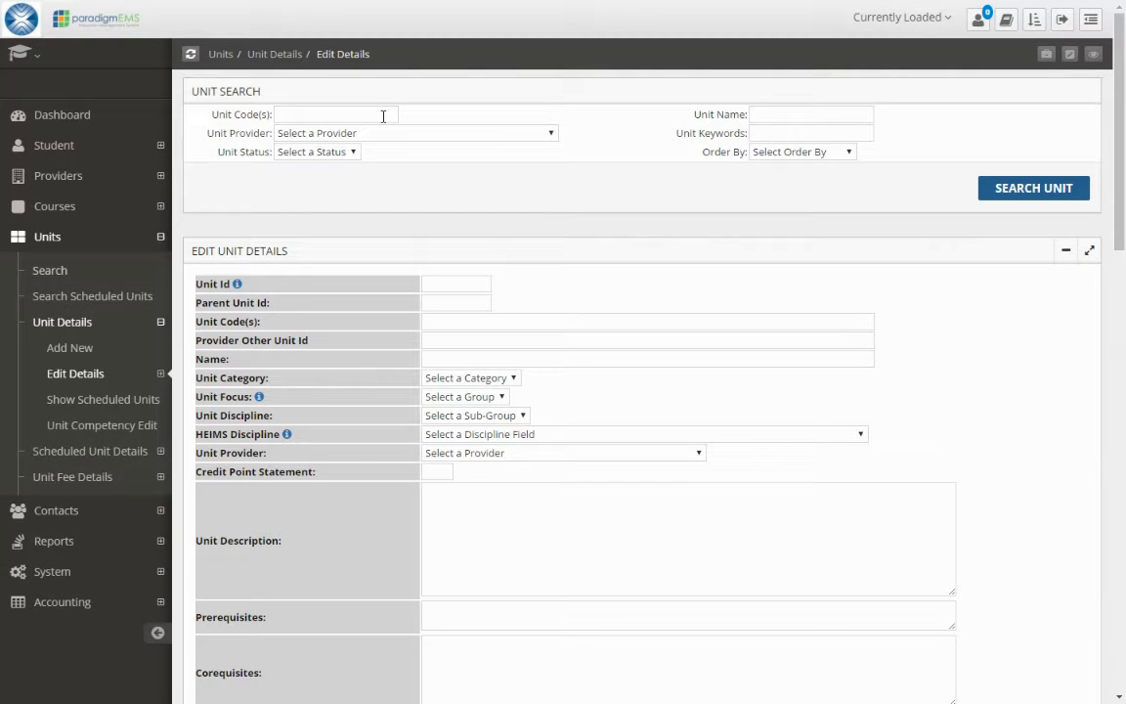
{"action": "left_click", "coordinate": [377, 115]}
{"action": "type", "text": "MHC606"}
{"action": "left_click", "coordinate": [1027, 191]}
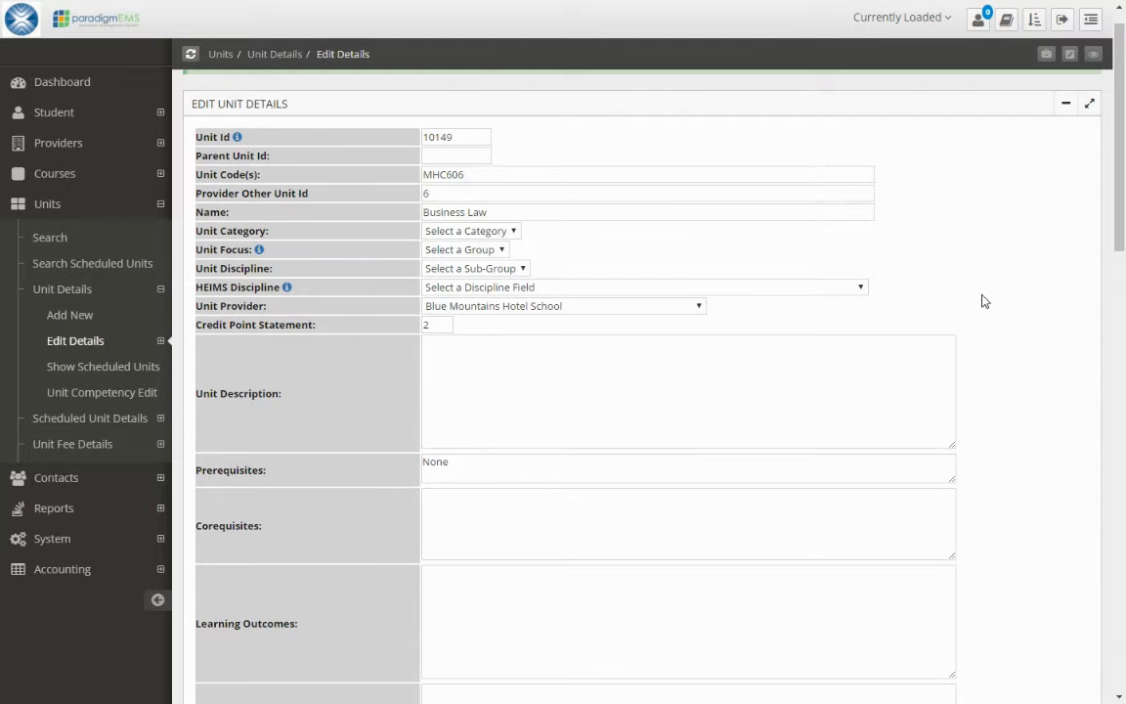
Step: Open the Assignment 1 assessment associated with the Business Law unit and review its details
{"action": "scroll", "coordinate": [984, 301], "scroll_direction": "down", "scroll_amount": 2}
{"action": "scroll", "coordinate": [984, 301], "scroll_direction": "down", "scroll_amount": 10}
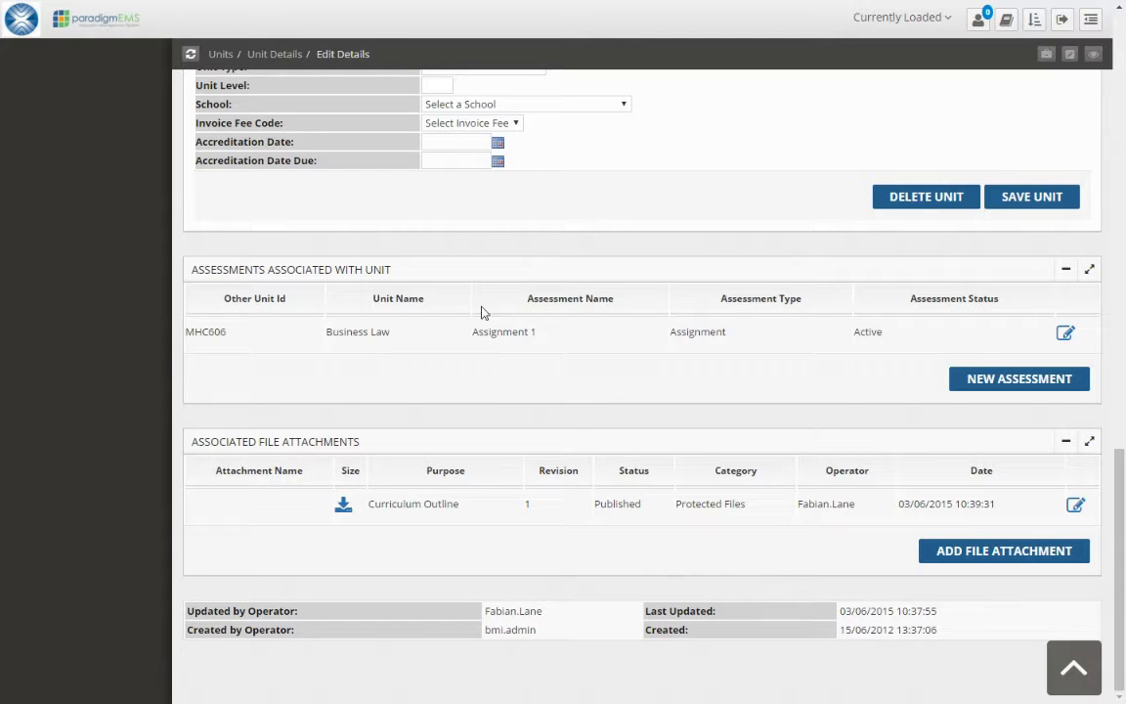
{"action": "left_click", "coordinate": [1065, 335]}
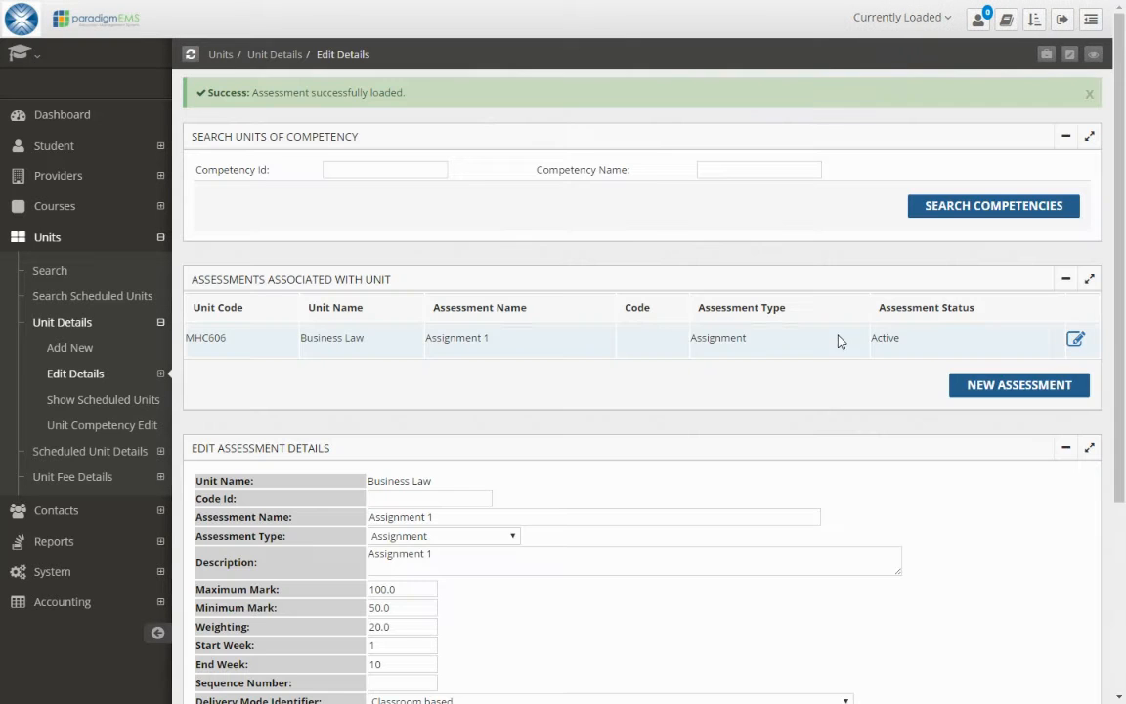
{"action": "scroll", "coordinate": [697, 345], "scroll_direction": "down", "scroll_amount": 3}
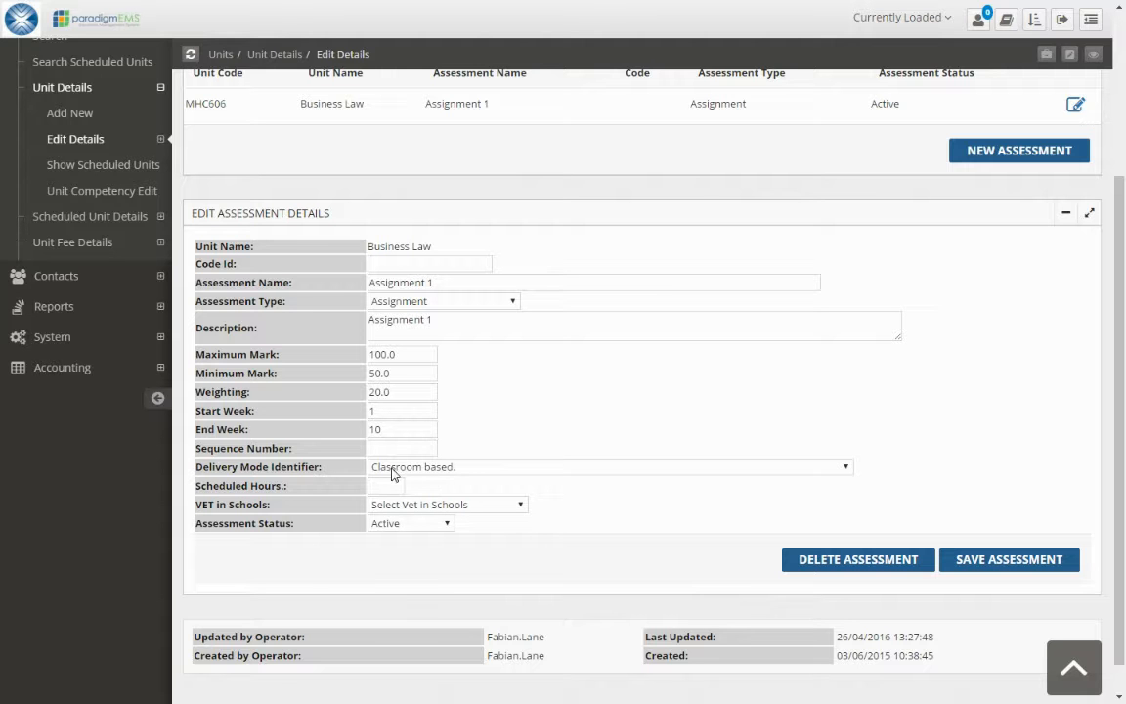
{"action": "scroll", "coordinate": [766, 334], "scroll_direction": "up", "scroll_amount": 3}
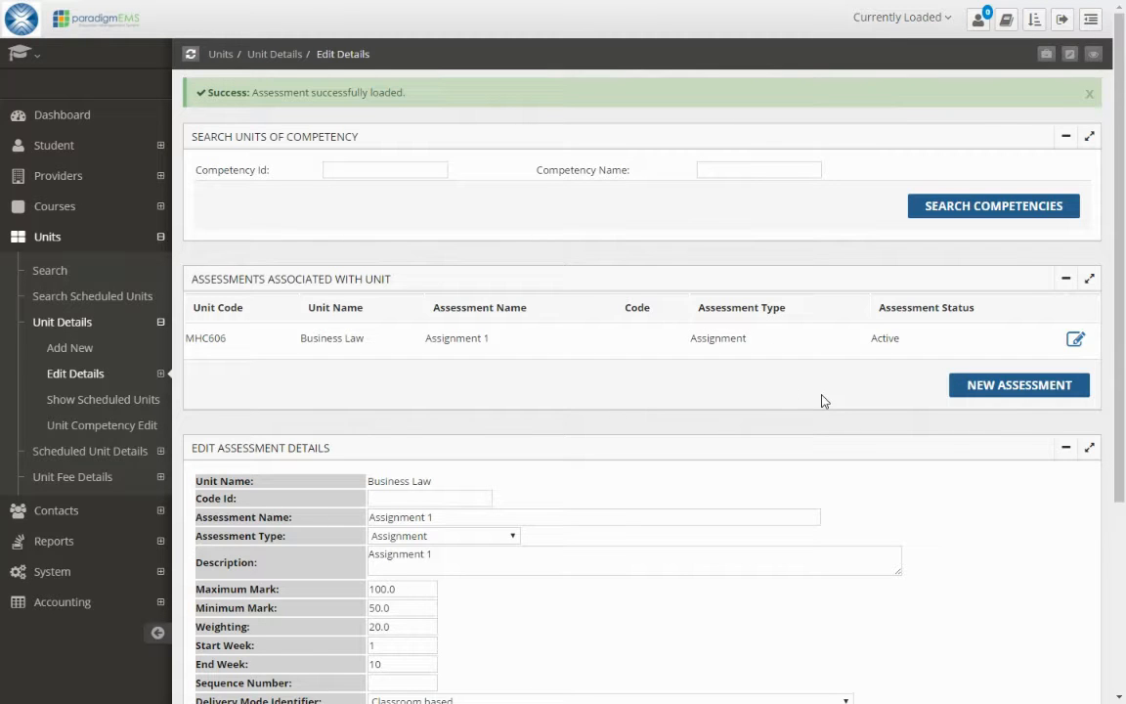
Step: Start a new unit assessment named "Assignment 2" with type Assignment and the description "This is assignment 2"
{"action": "left_click", "coordinate": [965, 392]}
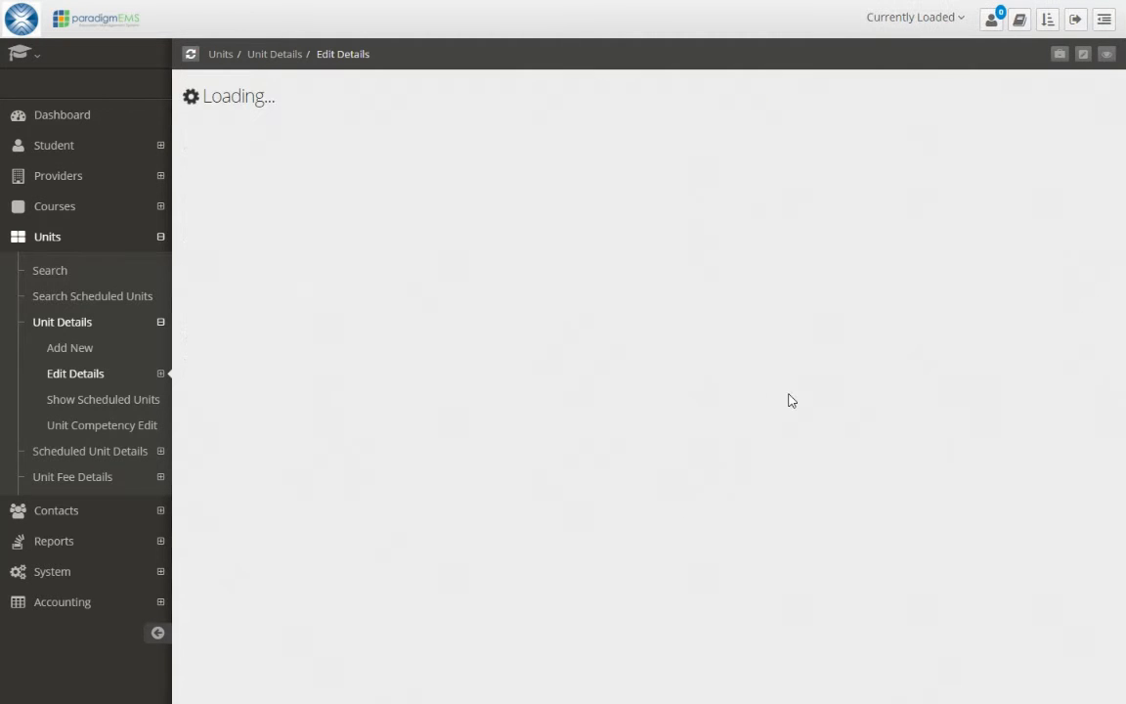
{"action": "scroll", "coordinate": [748, 395], "scroll_direction": "down", "scroll_amount": 1}
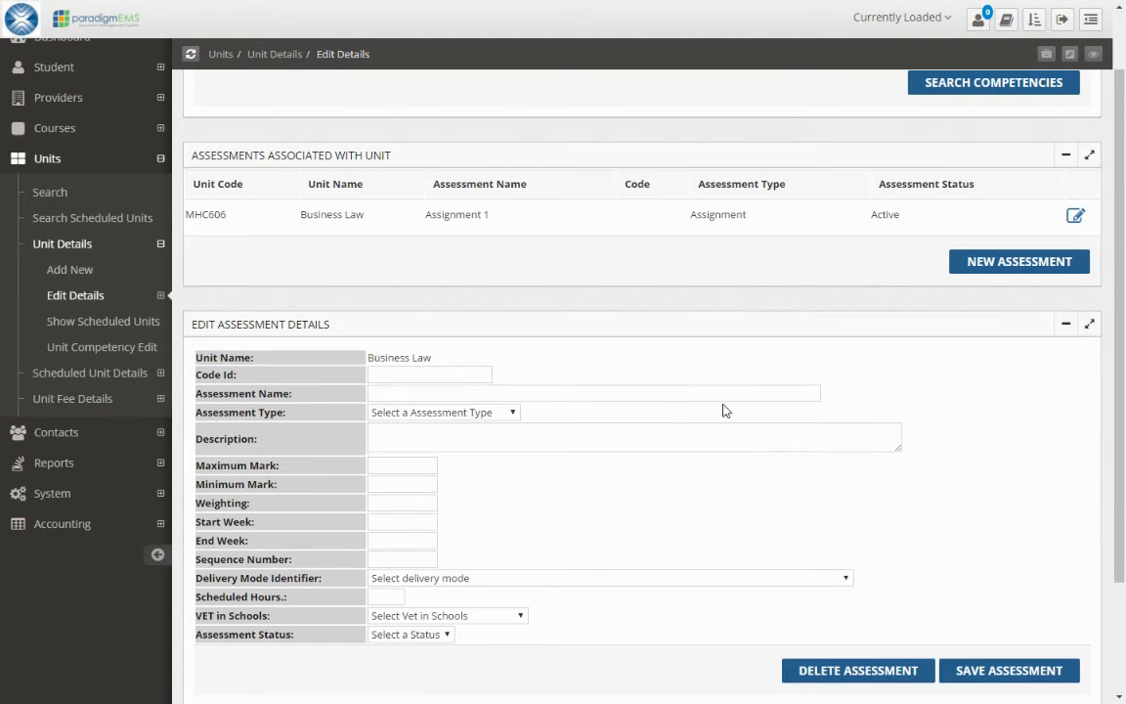
{"action": "left_click", "coordinate": [497, 388]}
{"action": "type", "text": "Assignment 1"}
{"action": "key", "text": "BackSpace"}
{"action": "type", "text": "2"}
{"action": "left_click", "coordinate": [434, 133]}
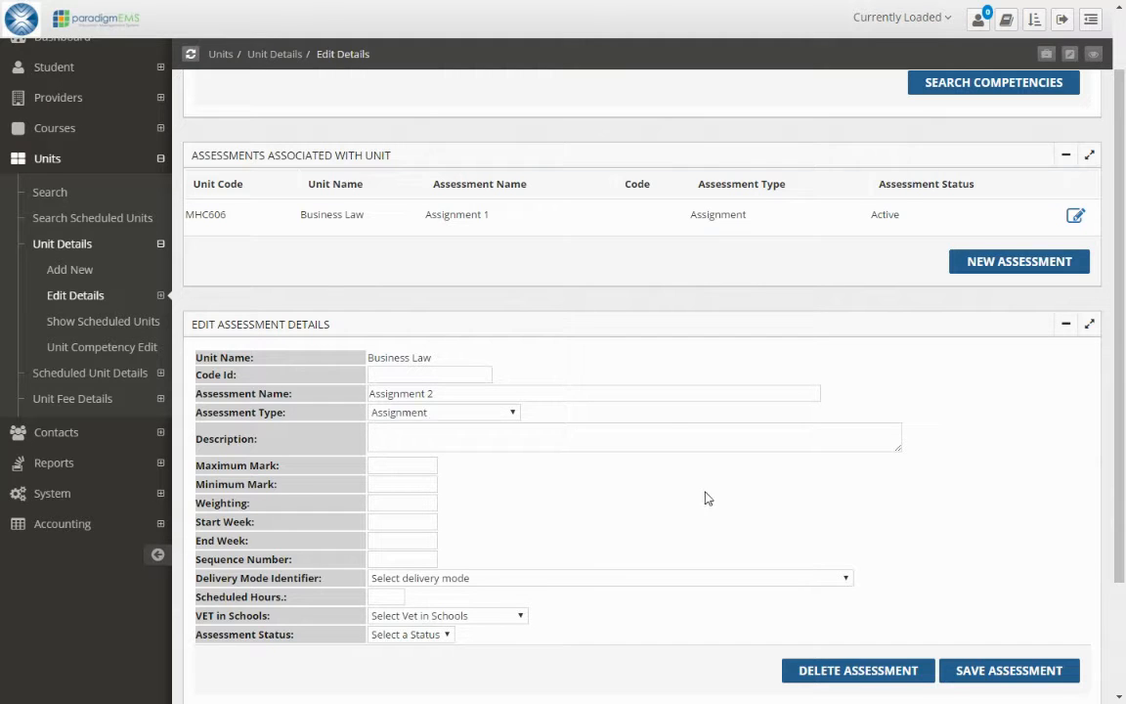
{"action": "left_click", "coordinate": [480, 431]}
{"action": "type", "text": "This is assignment 2"}
Step: Set Assignment 2's maximum mark to 100, minimum mark to 50 and weighting to 20
{"action": "scroll", "coordinate": [519, 447], "scroll_direction": "down", "scroll_amount": 1}
{"action": "left_click", "coordinate": [422, 386]}
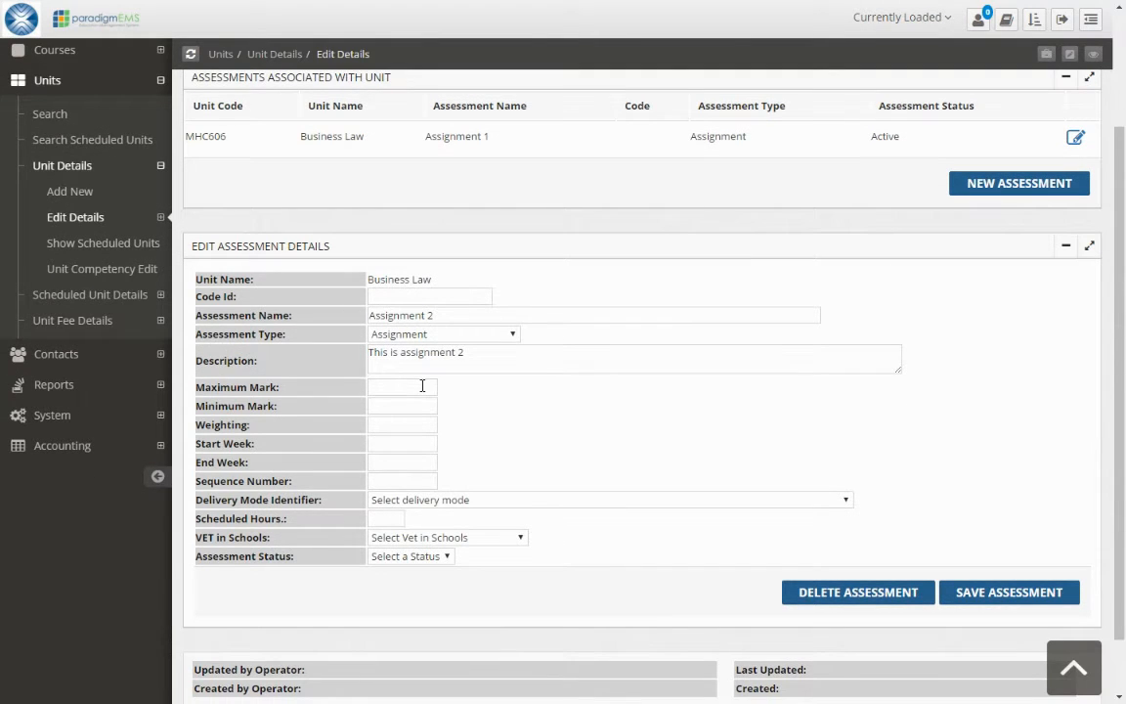
{"action": "type", "text": "100"}
{"action": "left_click", "coordinate": [403, 400]}
{"action": "type", "text": "50"}
{"action": "left_click", "coordinate": [430, 431]}
{"action": "type", "text": "20"}
Step: Set Assignment 2's start week to 1, end week to 10 and status to Active, and save the assessment
{"action": "left_click", "coordinate": [427, 445]}
{"action": "type", "text": "1"}
{"action": "left_click", "coordinate": [414, 459]}
{"action": "type", "text": "10"}
{"action": "scroll", "coordinate": [689, 435], "scroll_direction": "down", "scroll_amount": 1}
{"action": "scroll", "coordinate": [684, 435], "scroll_direction": "down", "scroll_amount": 1}
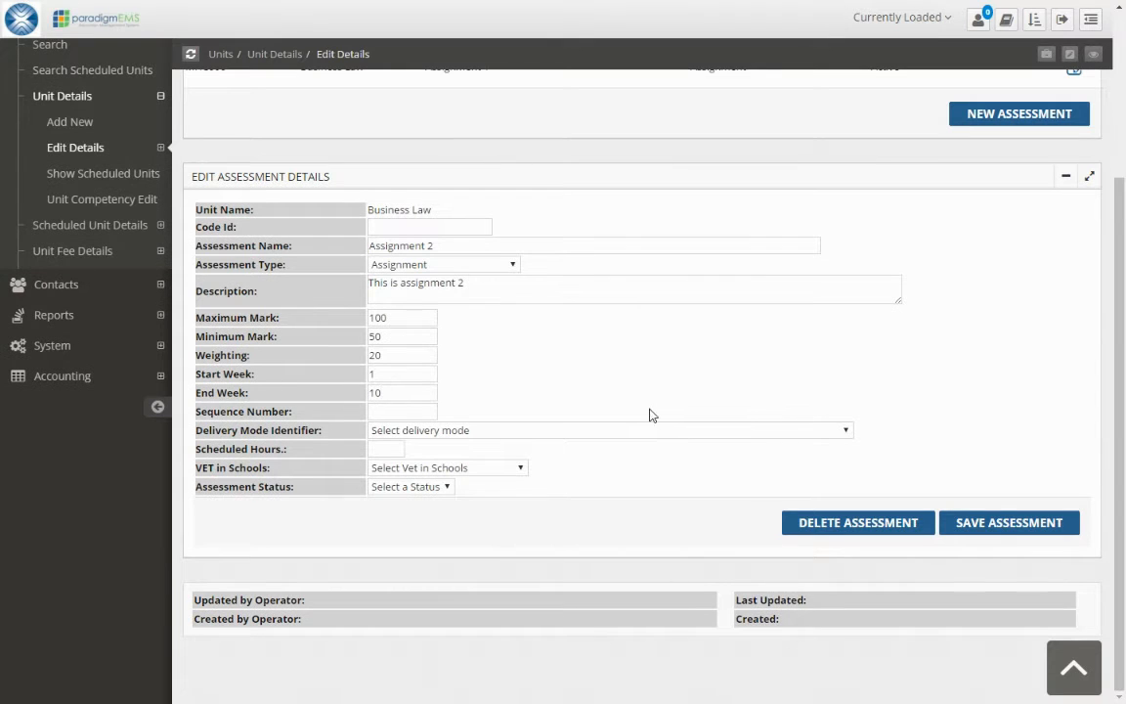
{"action": "left_click", "coordinate": [411, 513]}
{"action": "left_click", "coordinate": [1013, 526]}
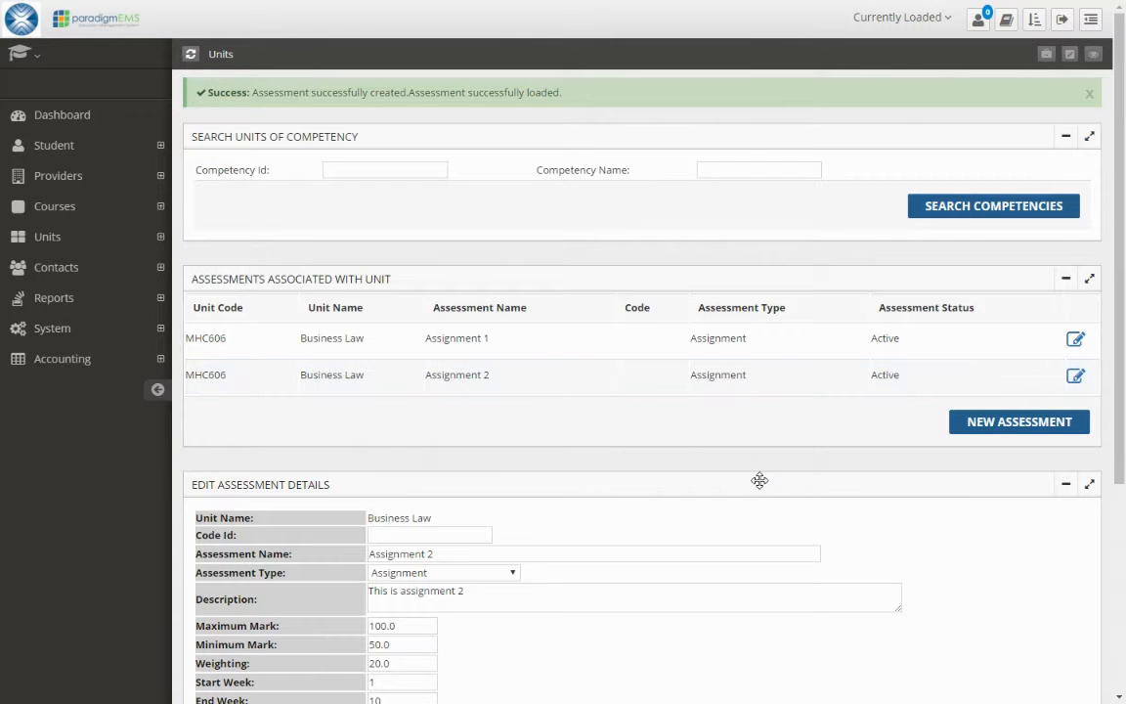
Step: Start another new unit assessment named "Exam" with type Examination and the description "Exam"
{"action": "scroll", "coordinate": [766, 477], "scroll_direction": "down", "scroll_amount": 1}
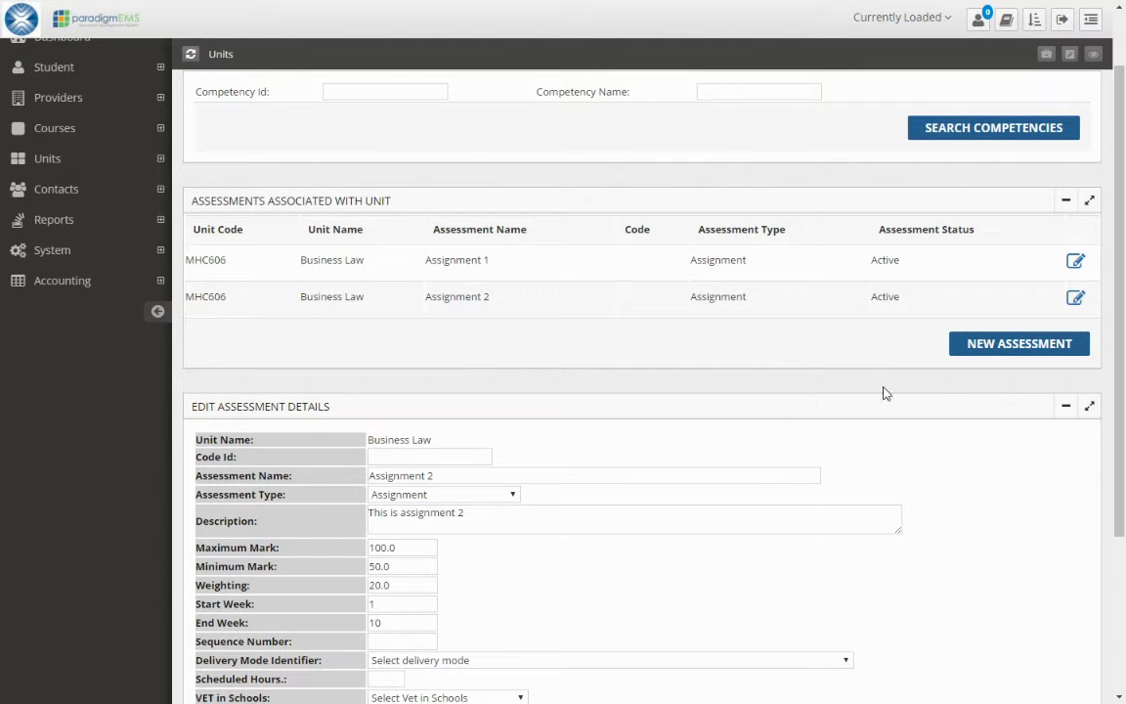
{"action": "left_click", "coordinate": [968, 350]}
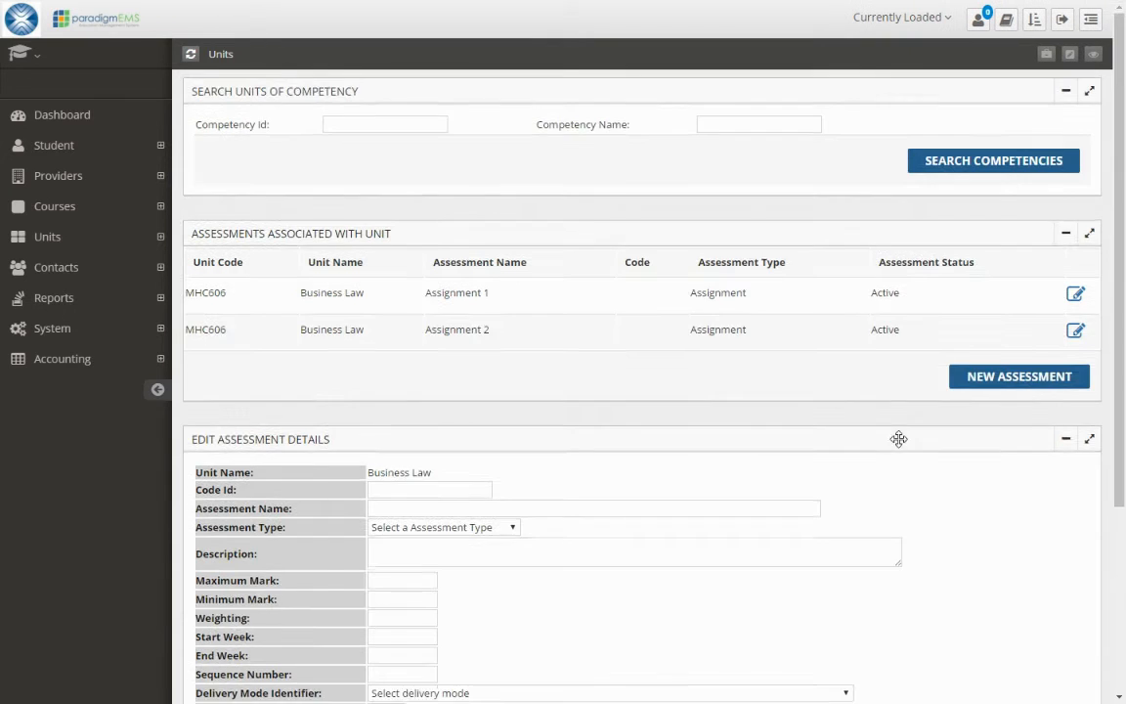
{"action": "scroll", "coordinate": [626, 499], "scroll_direction": "down", "scroll_amount": 2}
{"action": "left_click", "coordinate": [489, 353]}
{"action": "type", "text": "Exam"}
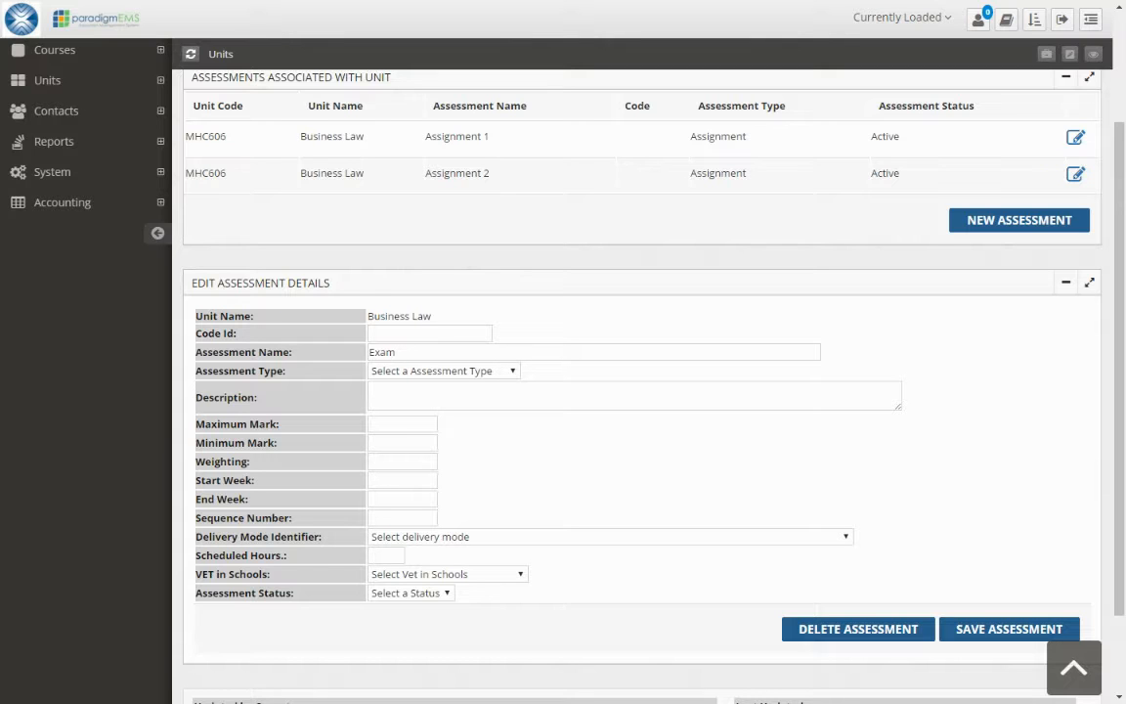
{"action": "left_click", "coordinate": [421, 171]}
{"action": "left_click", "coordinate": [427, 396]}
{"action": "type", "text": "Exam"}
Step: Set the exam's maximum mark to 100, minimum mark to 50 and weighting to 60
{"action": "left_click", "coordinate": [425, 429]}
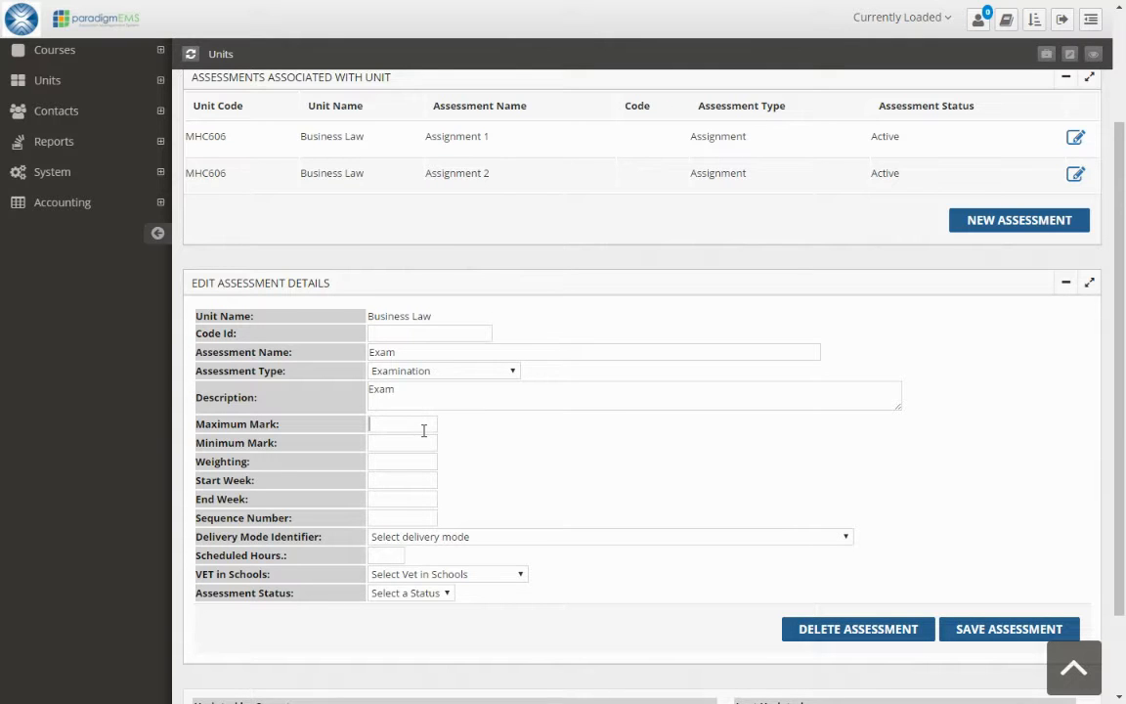
{"action": "type", "text": "50"}
{"action": "double_click", "coordinate": [408, 428]}
{"action": "type", "text": "100"}
{"action": "left_click", "coordinate": [399, 450]}
{"action": "type", "text": "50"}
{"action": "left_click", "coordinate": [398, 469]}
{"action": "type", "text": "60"}
Step: Set the exam's start and end weeks to 10 and its status to Active, and save the assessment
{"action": "left_click", "coordinate": [400, 480]}
{"action": "type", "text": "10"}
{"action": "left_click", "coordinate": [400, 501]}
{"action": "type", "text": "10"}
{"action": "left_click", "coordinate": [391, 622]}
{"action": "left_click", "coordinate": [990, 631]}
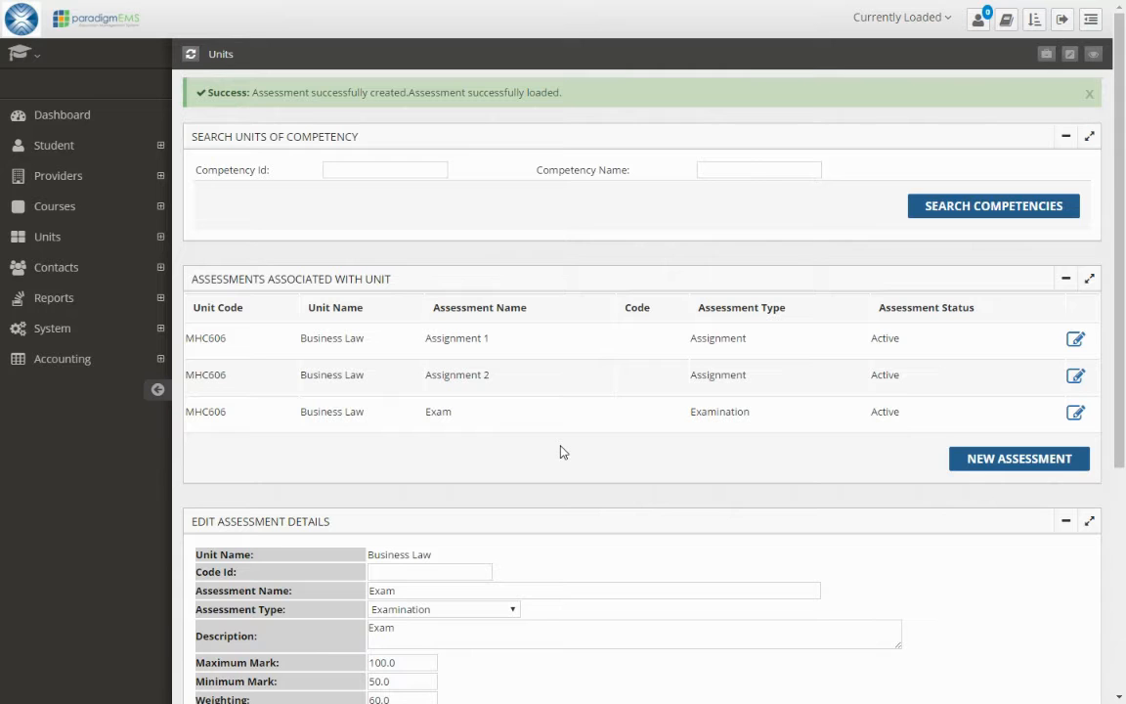
Step: Open the scheduled Business Law unit for editing
{"action": "left_click", "coordinate": [57, 231]}
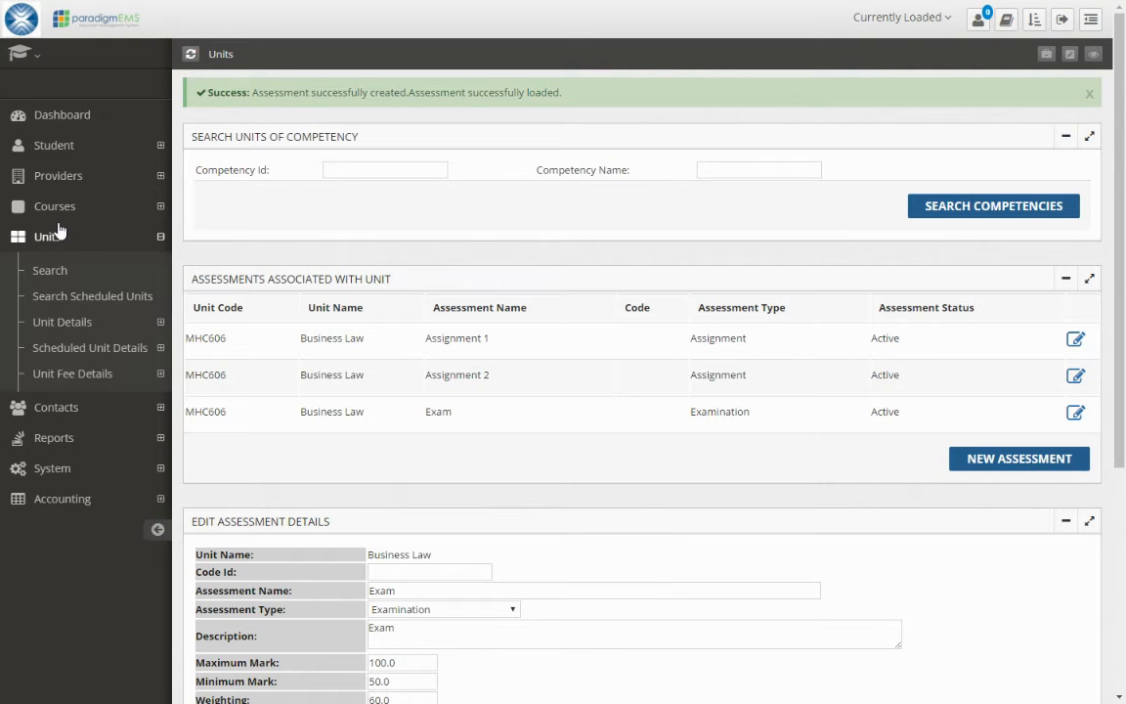
{"action": "left_click", "coordinate": [93, 350]}
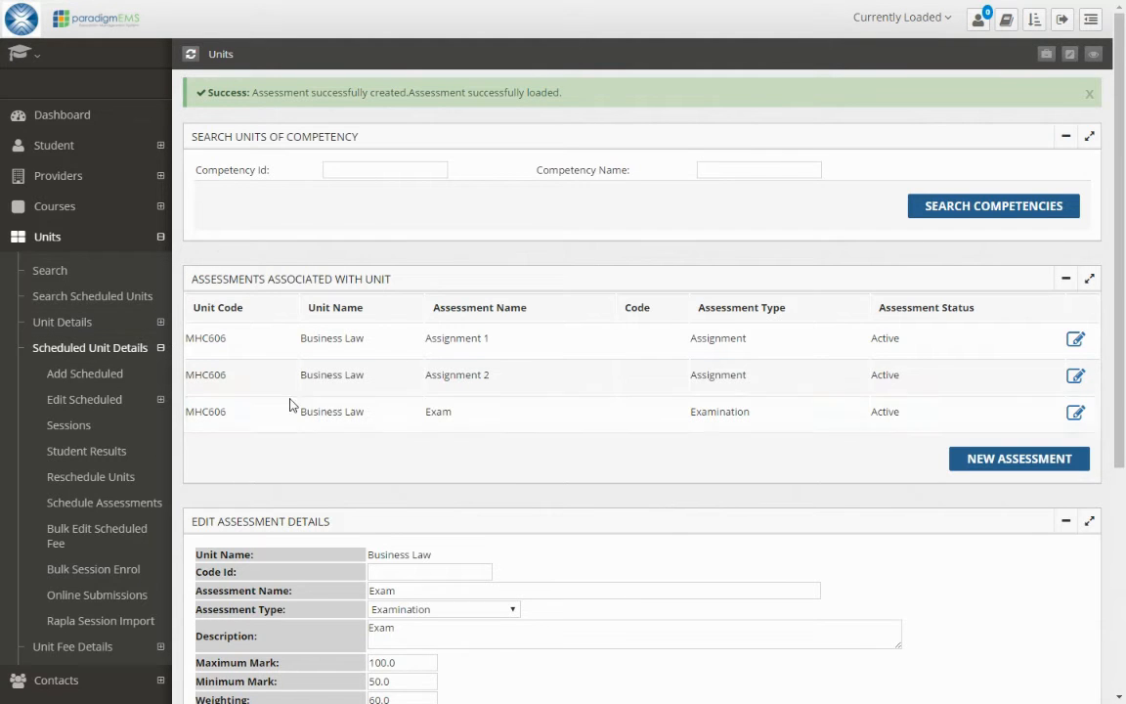
{"action": "scroll", "coordinate": [278, 400], "scroll_direction": "down", "scroll_amount": 1}
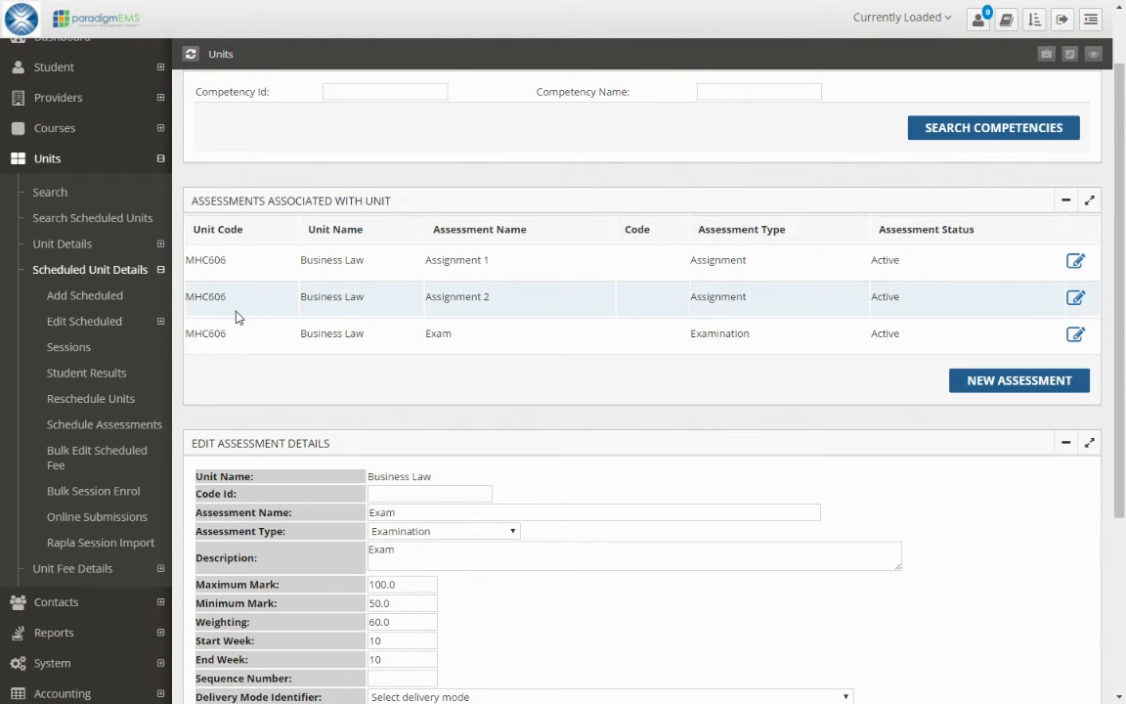
{"action": "left_click", "coordinate": [99, 324]}
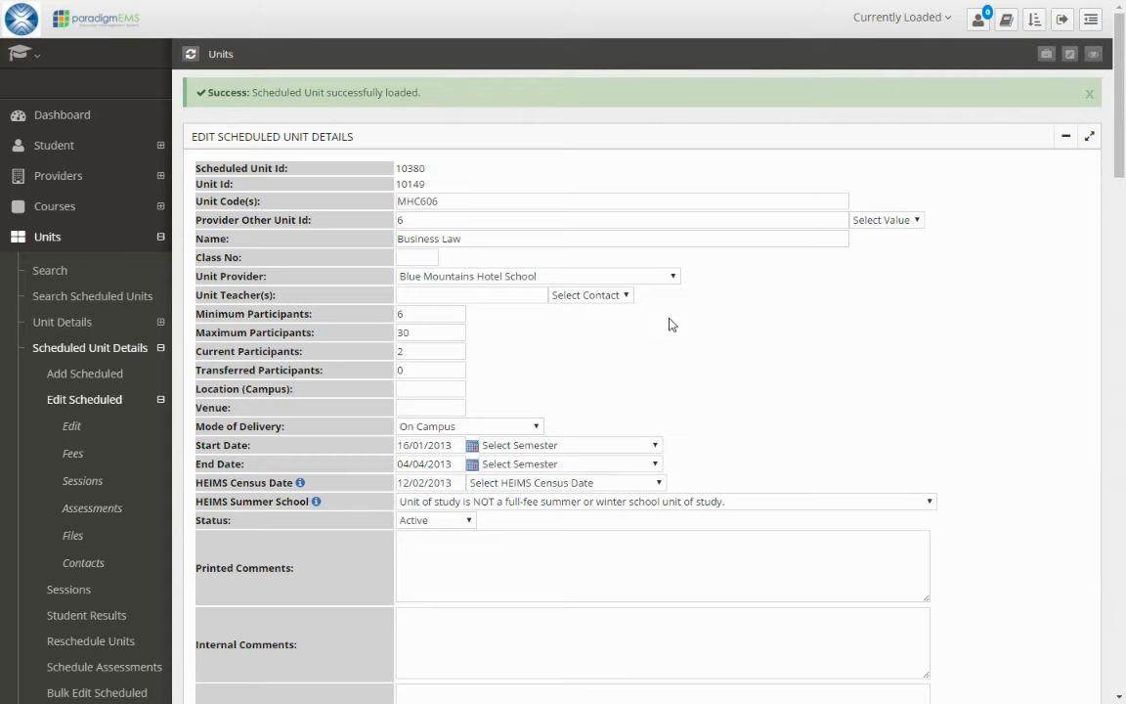
Step: Add scheduled assessments to the scheduled unit from the unit's existing assessments
{"action": "scroll", "coordinate": [874, 306], "scroll_direction": "down", "scroll_amount": 6}
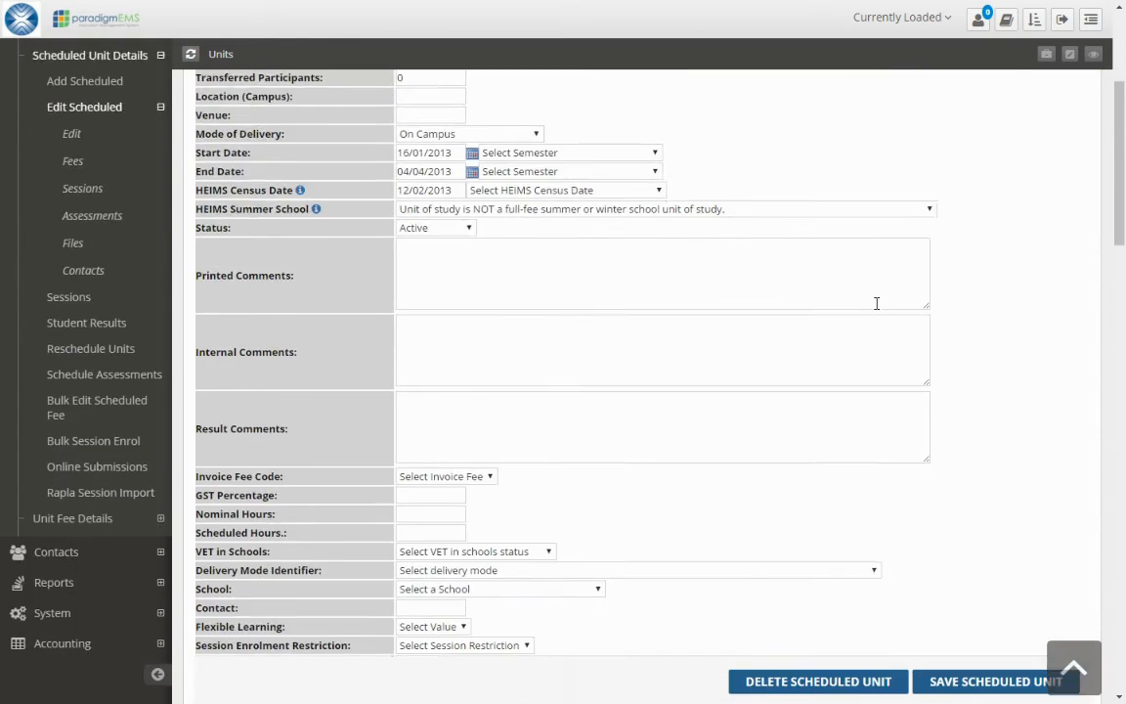
{"action": "scroll", "coordinate": [606, 320], "scroll_direction": "down", "scroll_amount": 9}
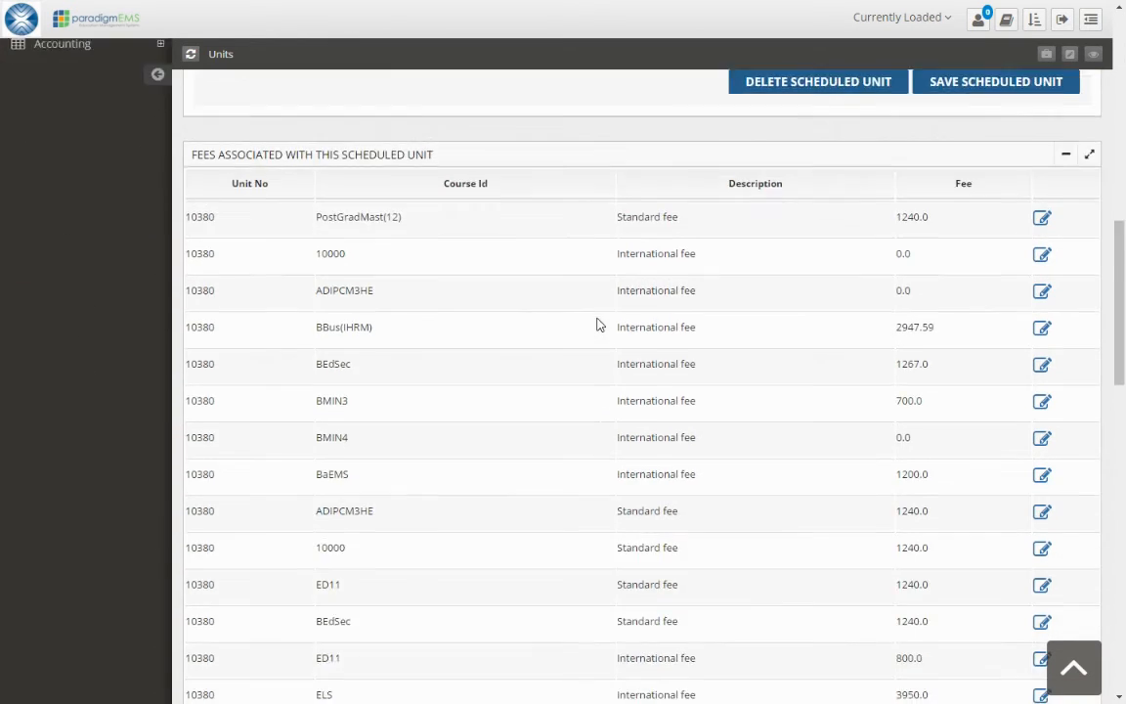
{"action": "scroll", "coordinate": [612, 320], "scroll_direction": "down", "scroll_amount": 3}
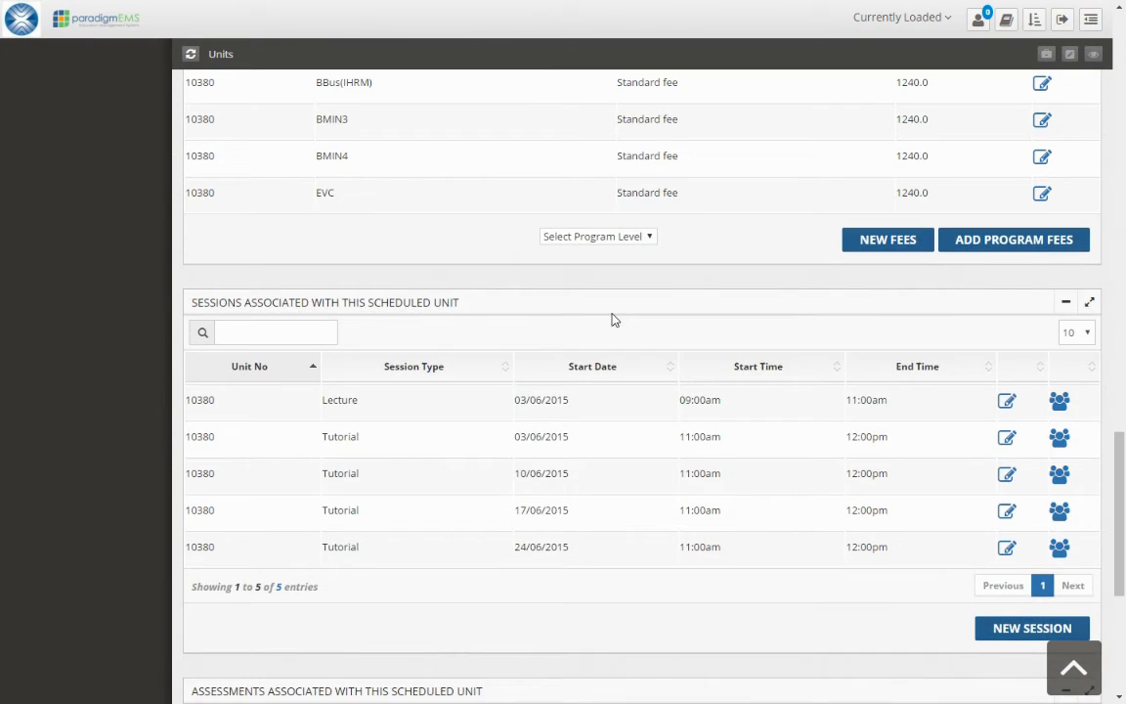
{"action": "scroll", "coordinate": [612, 319], "scroll_direction": "down", "scroll_amount": 4}
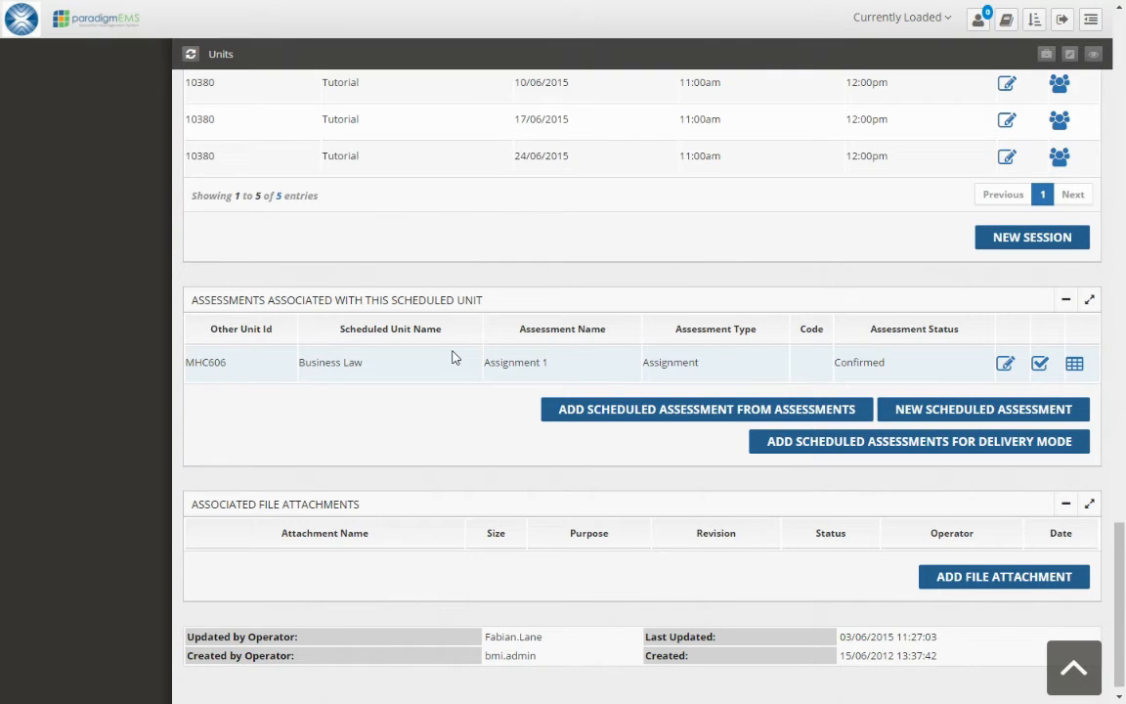
{"action": "left_click", "coordinate": [620, 411]}
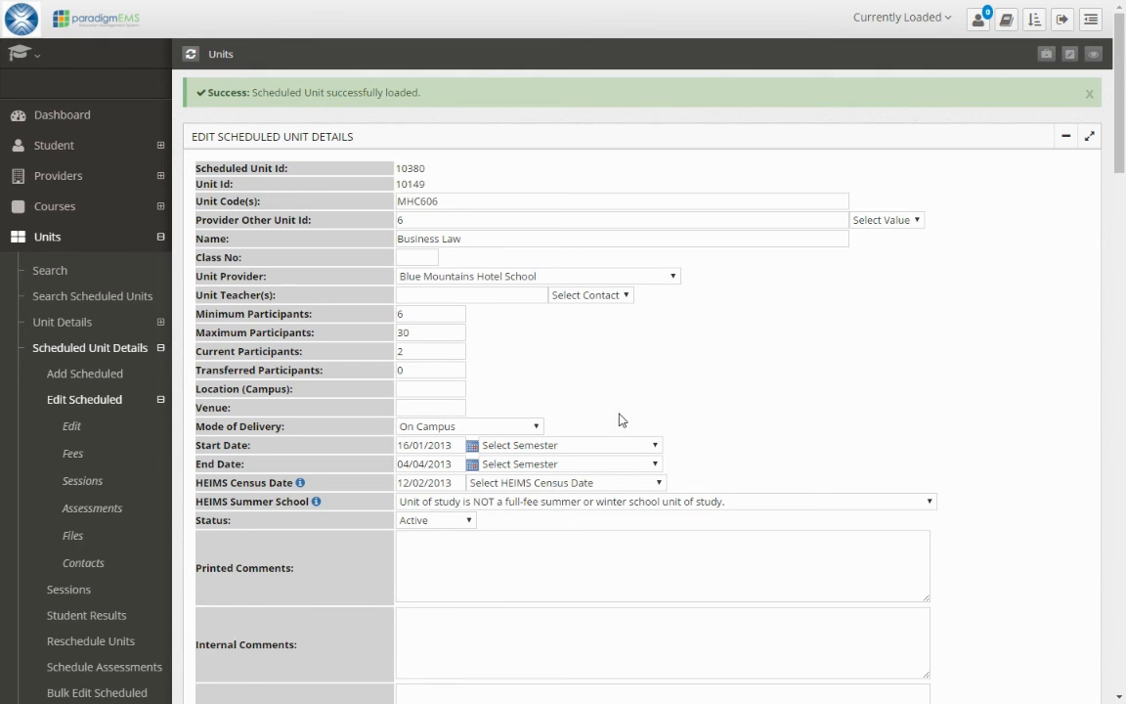
Step: Open the scheduled Assignment 2 assessment from the scheduled unit and review its details
{"action": "scroll", "coordinate": [913, 263], "scroll_direction": "down", "scroll_amount": 10}
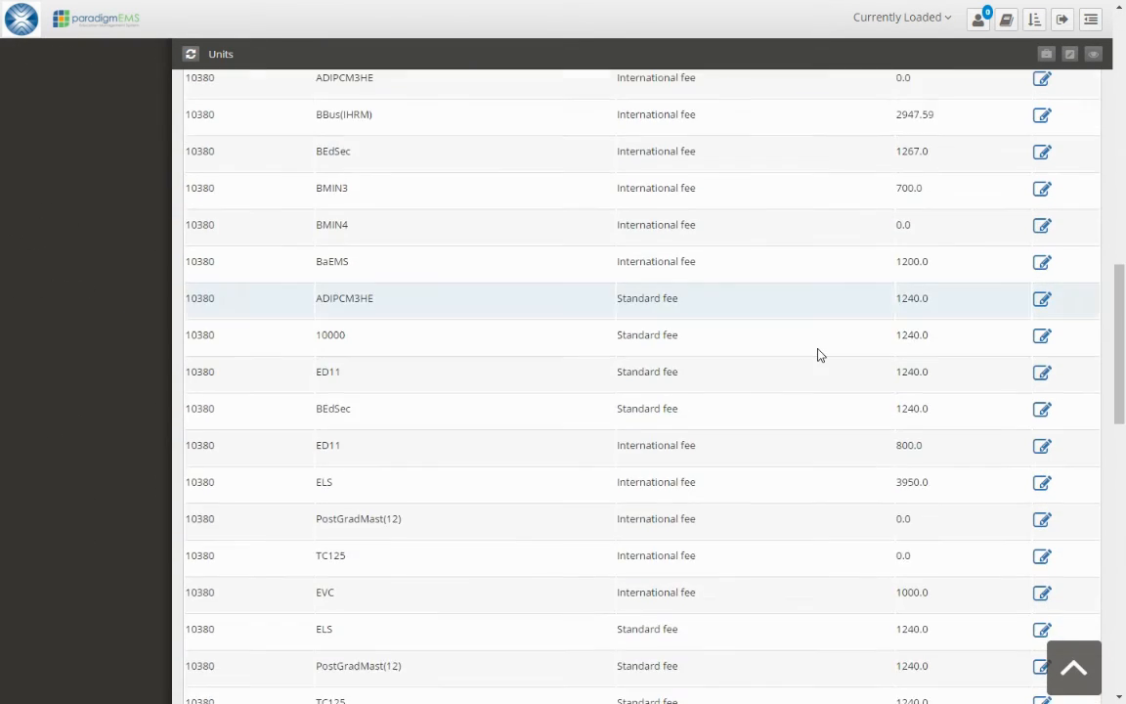
{"action": "scroll", "coordinate": [819, 355], "scroll_direction": "down", "scroll_amount": 10}
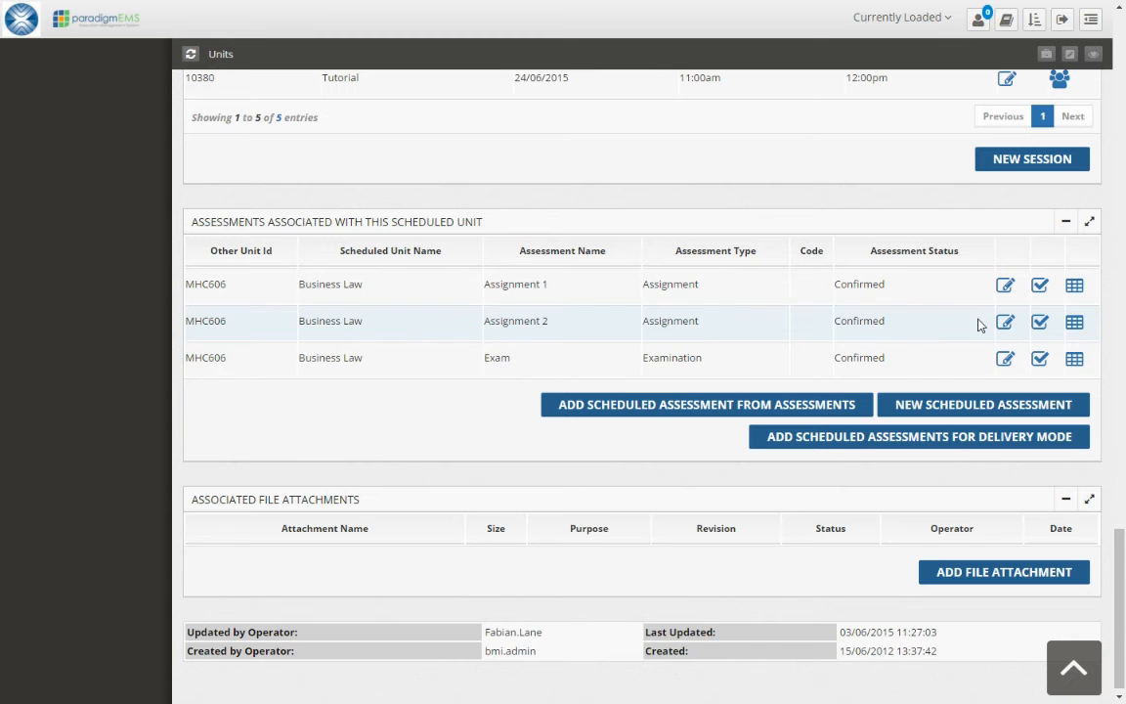
{"action": "left_click", "coordinate": [1004, 322]}
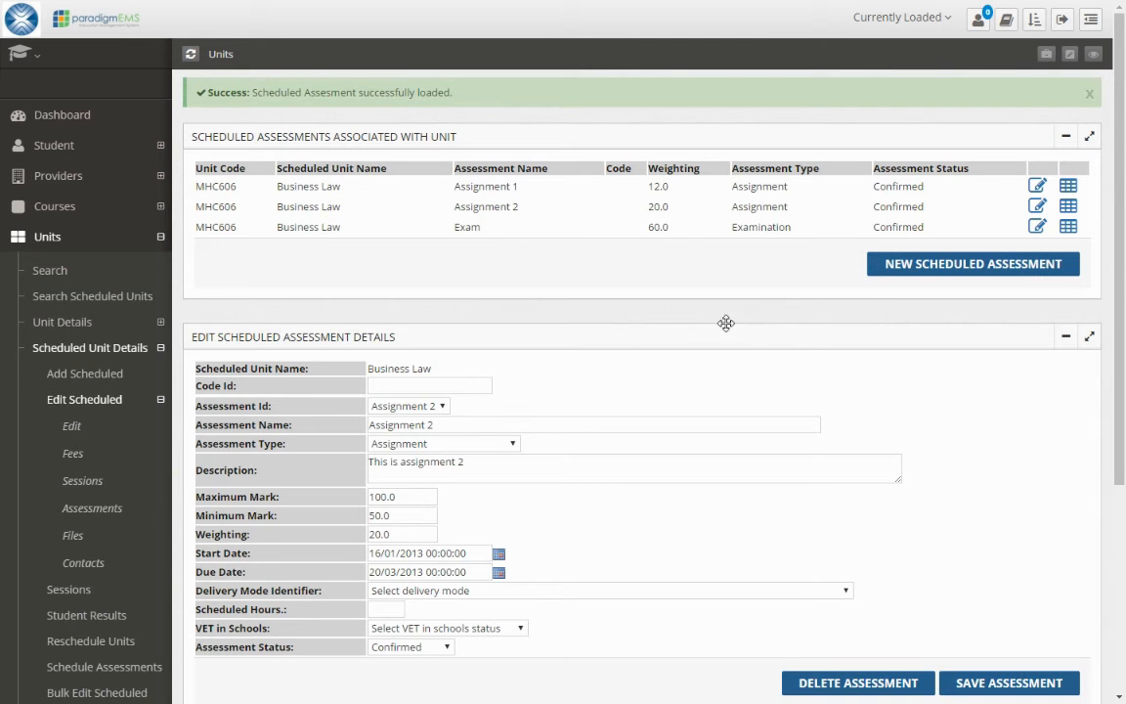
{"action": "scroll", "coordinate": [723, 330], "scroll_direction": "down", "scroll_amount": 1}
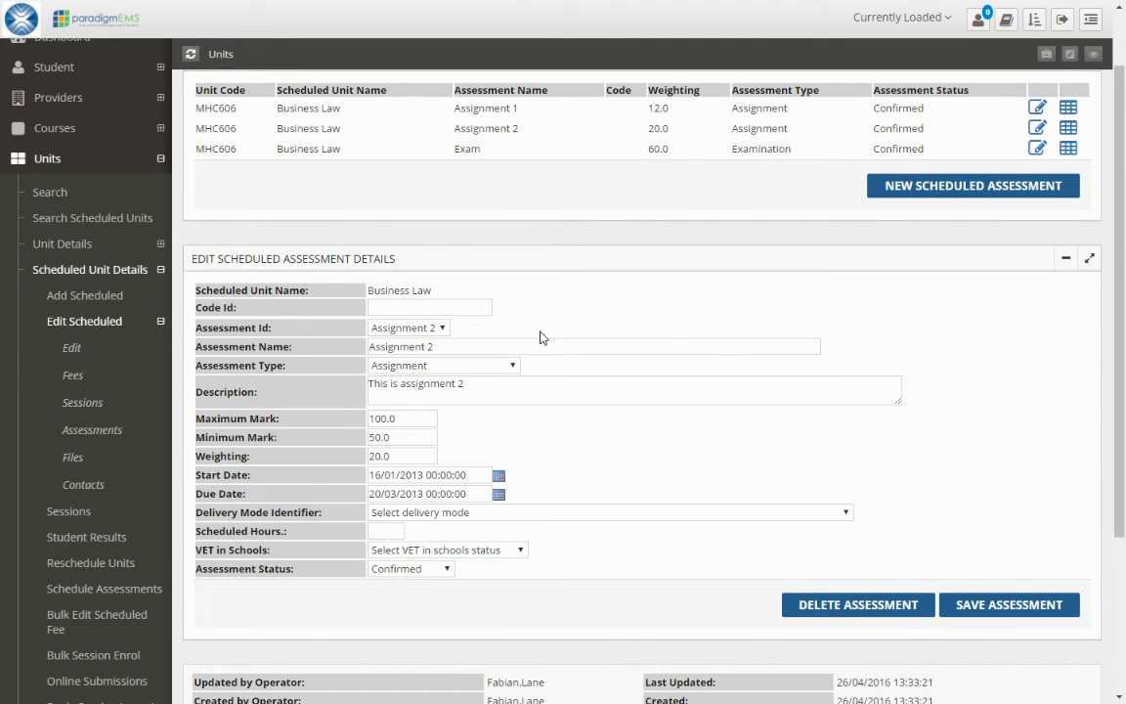
{"action": "scroll", "coordinate": [671, 380], "scroll_direction": "down", "scroll_amount": 1}
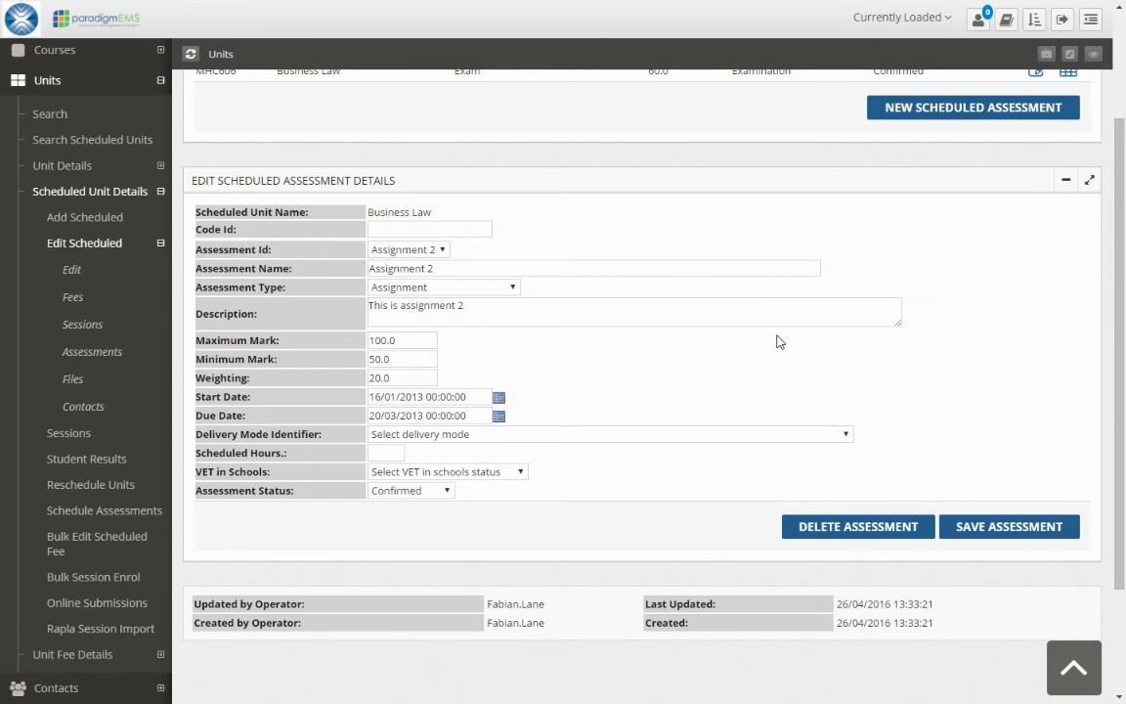
{"action": "scroll", "coordinate": [877, 304], "scroll_direction": "up", "scroll_amount": 2}
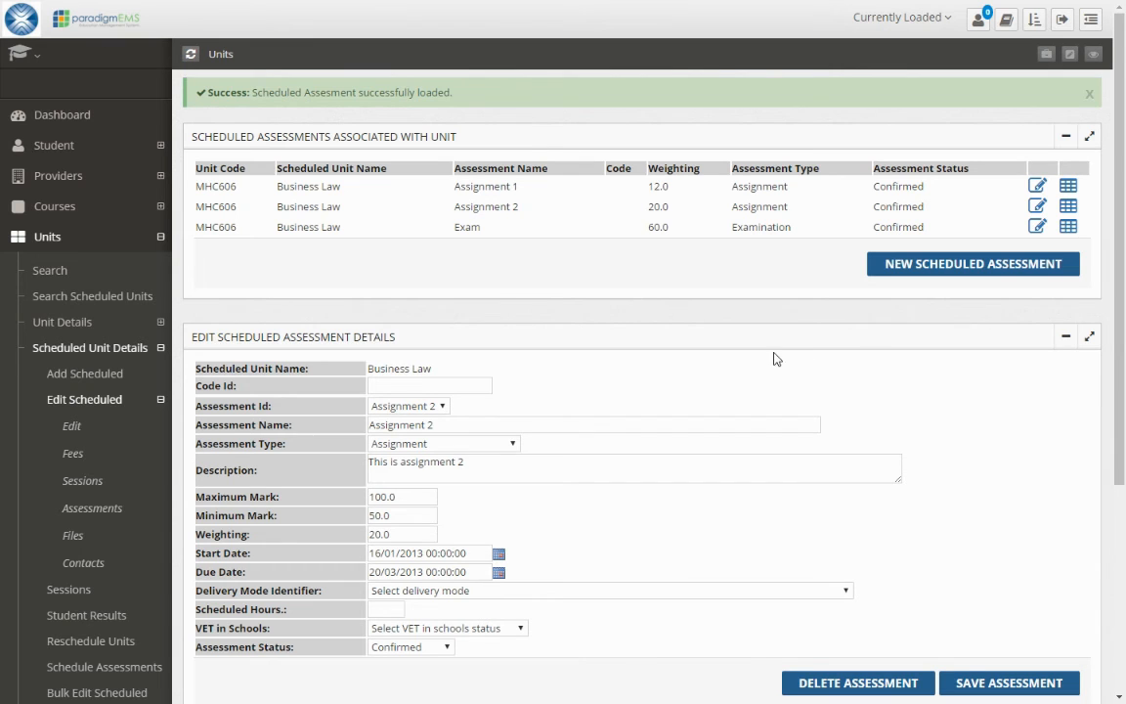
Step: Start a new scheduled assessment for the Business Law unit, named Addenance, with assessment type Attendance
{"action": "left_click", "coordinate": [936, 263]}
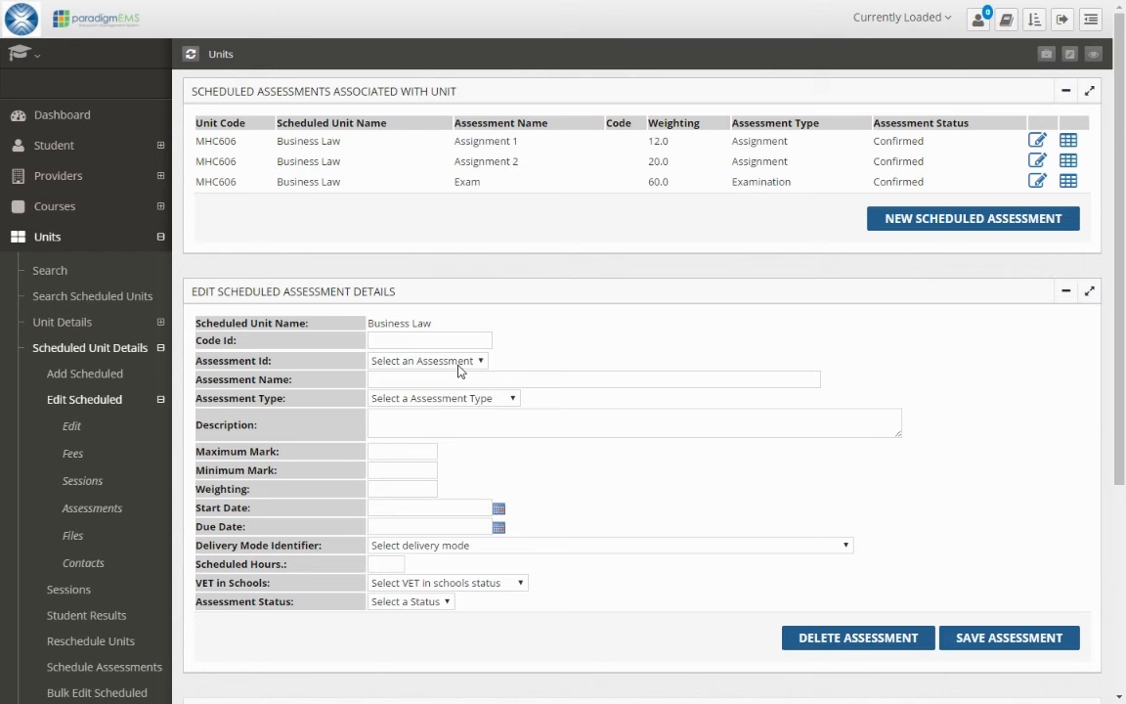
{"action": "left_click", "coordinate": [448, 373]}
{"action": "type", "text": "Addenance"}
{"action": "left_click", "coordinate": [423, 136]}
Step: Set the Addenance assessment's maximum mark to 100, its minimum mark to 0 and its weighting to 0
{"action": "left_click", "coordinate": [403, 450]}
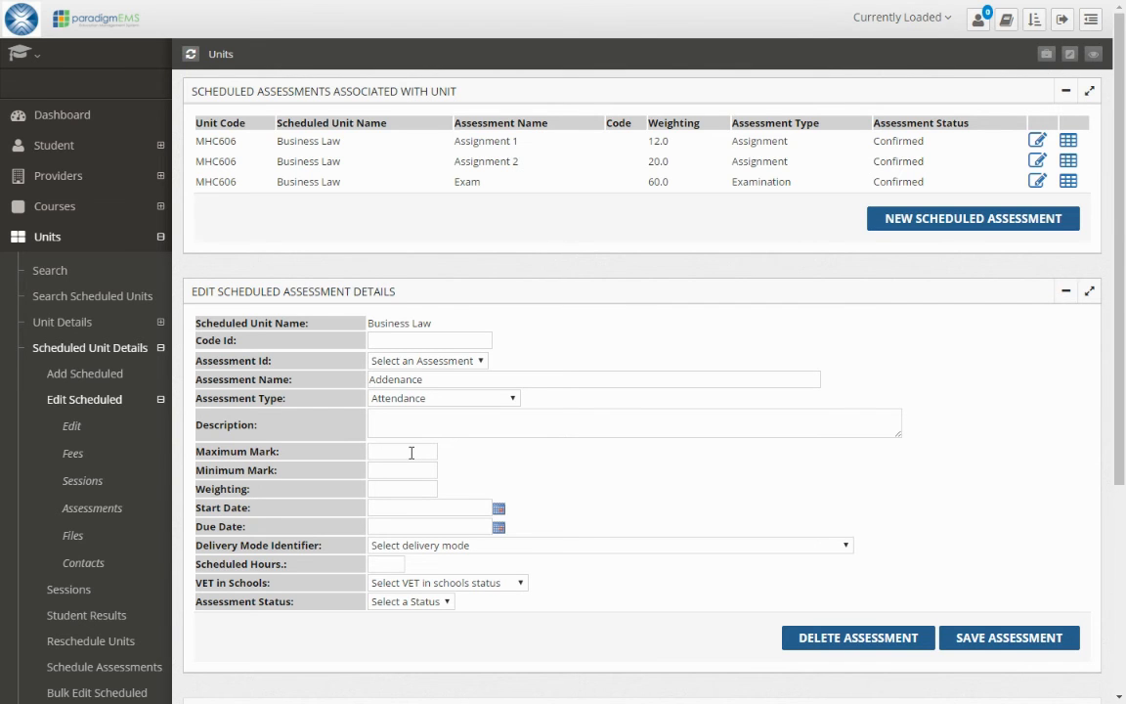
{"action": "type", "text": "100100"}
{"action": "left_click", "coordinate": [402, 454]}
{"action": "double_click", "coordinate": [403, 456]}
{"action": "left_click", "coordinate": [398, 468]}
{"action": "double_click", "coordinate": [398, 468]}
{"action": "type", "text": "0"}
{"action": "left_click", "coordinate": [396, 492]}
{"action": "type", "text": "0"}
Step: Set the Addenance assessment's start date to 26/04/2016 and its due date to 29/04/2016
{"action": "scroll", "coordinate": [586, 483], "scroll_direction": "down", "scroll_amount": 1}
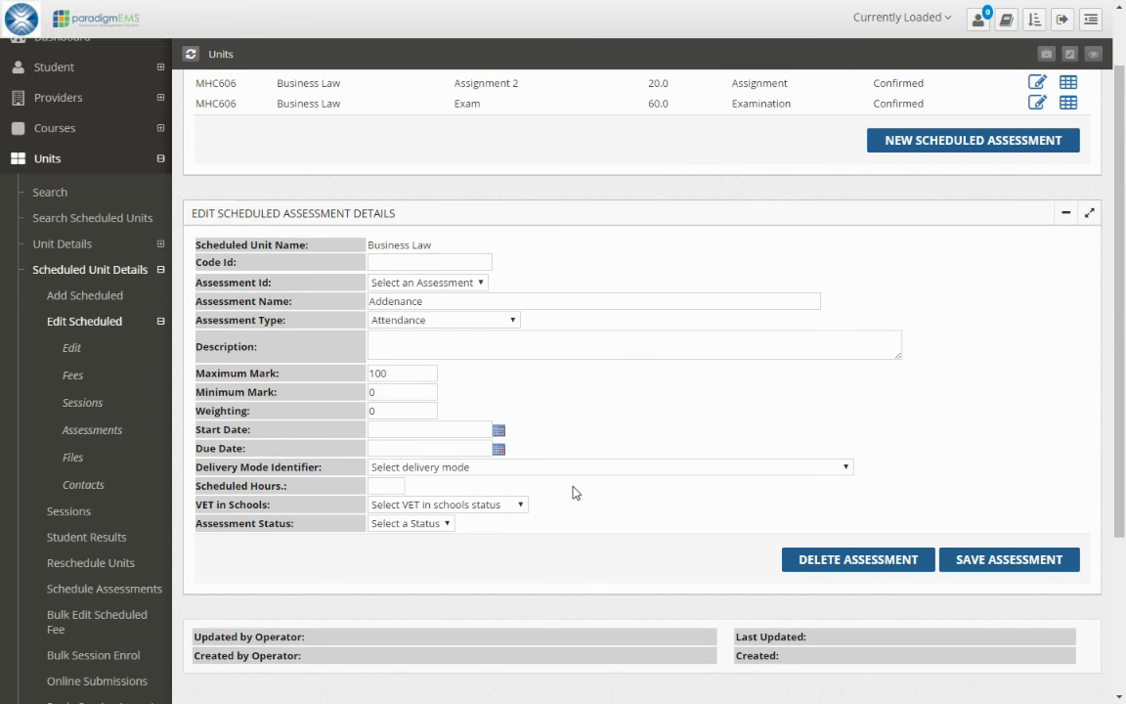
{"action": "left_click", "coordinate": [498, 431]}
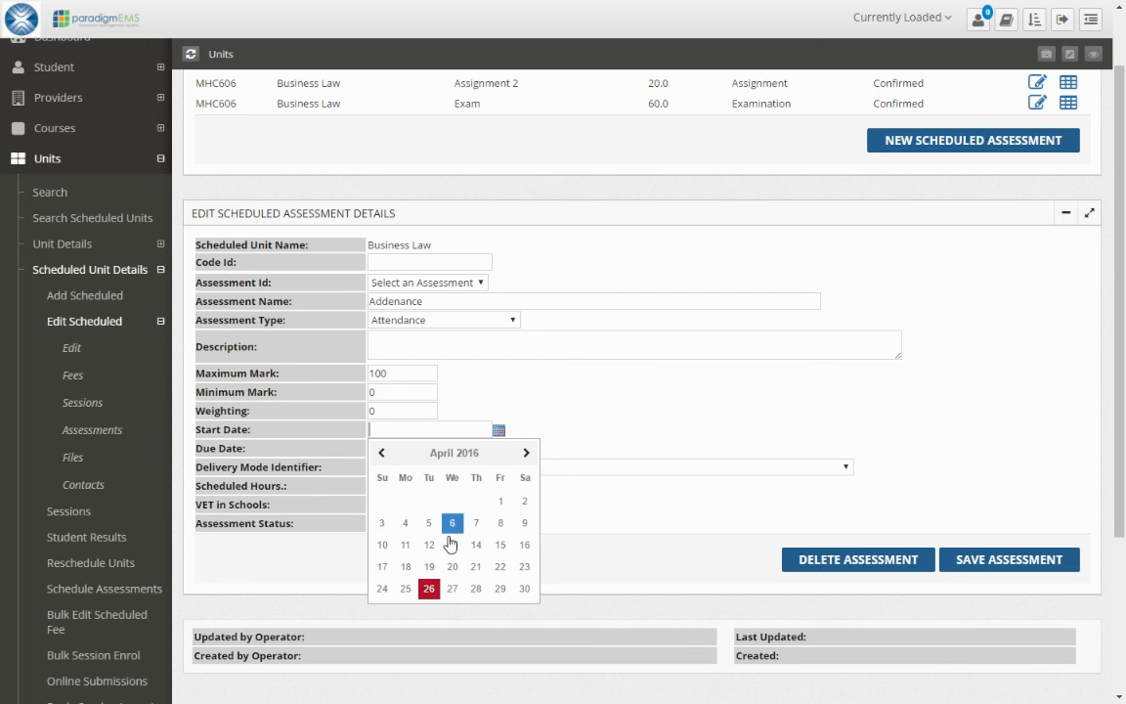
{"action": "left_click", "coordinate": [430, 590]}
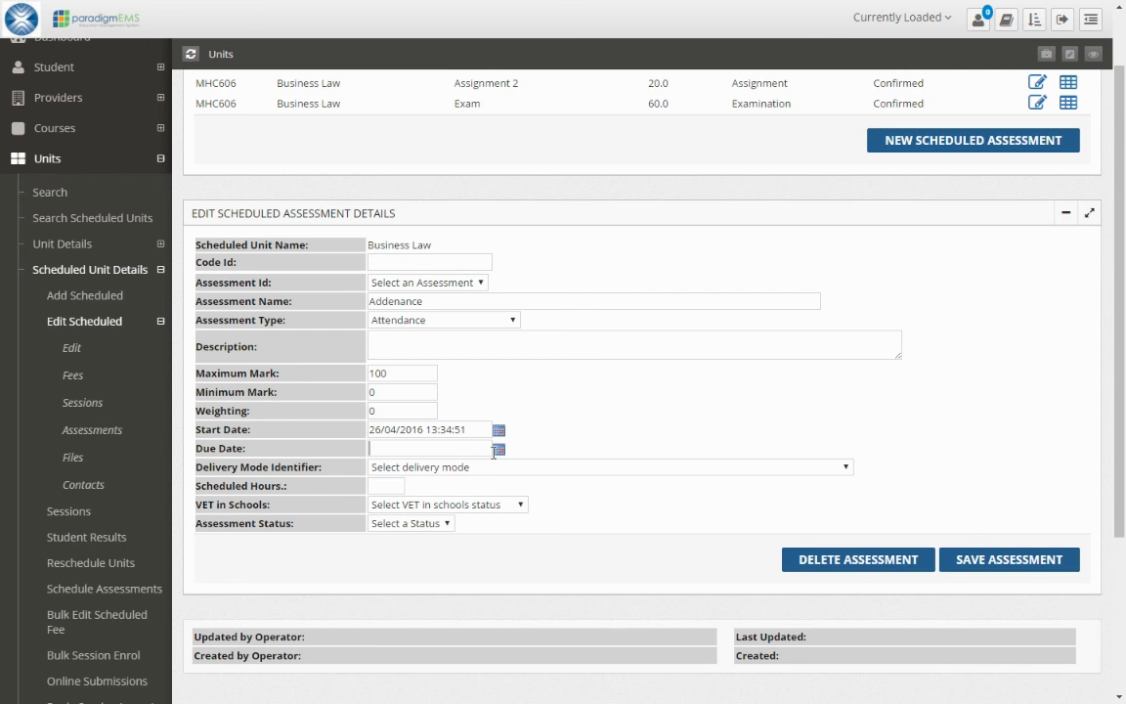
{"action": "left_click", "coordinate": [499, 448]}
{"action": "left_click", "coordinate": [494, 607]}
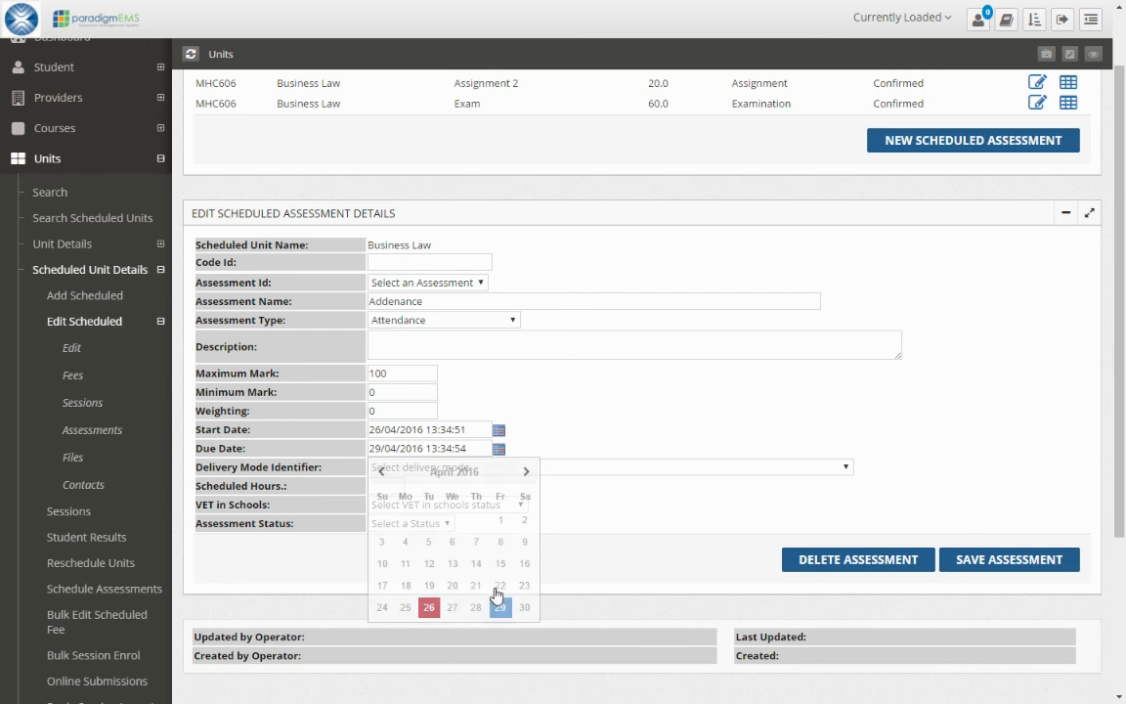
Step: Set the Addenance assessment's status to Confirmed and save the scheduled assessment
{"action": "scroll", "coordinate": [701, 452], "scroll_direction": "down", "scroll_amount": 1}
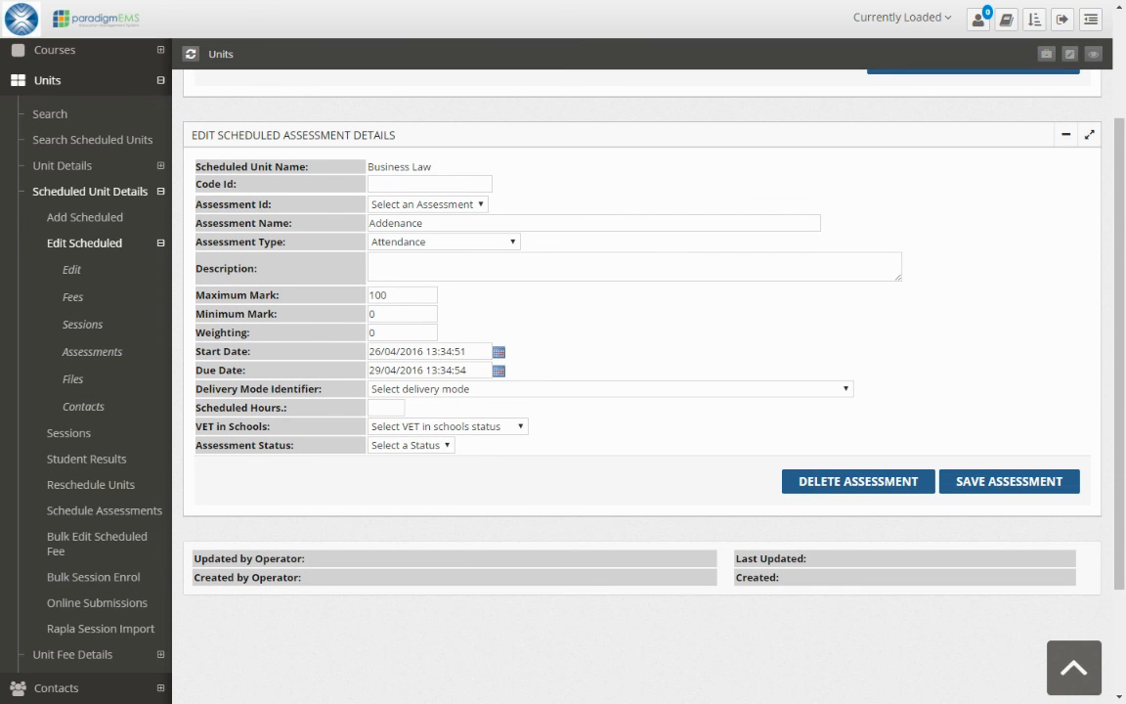
{"action": "left_click", "coordinate": [421, 491]}
{"action": "left_click", "coordinate": [980, 482]}
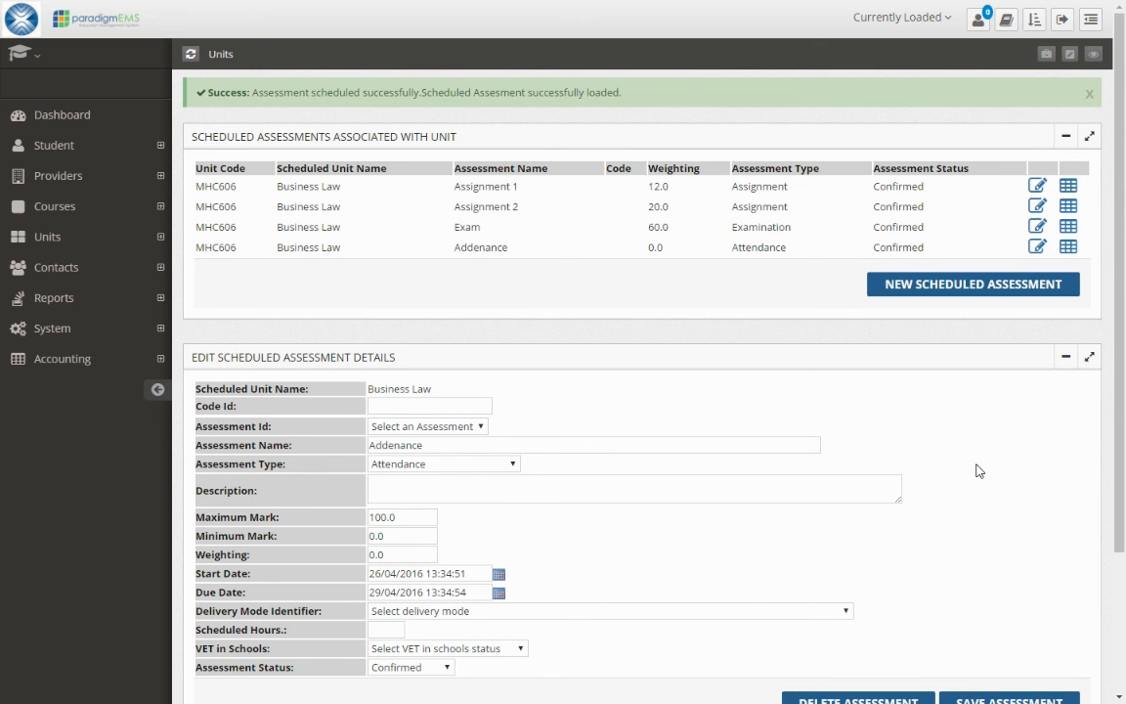
{"action": "scroll", "coordinate": [982, 454], "scroll_direction": "down", "scroll_amount": 3}
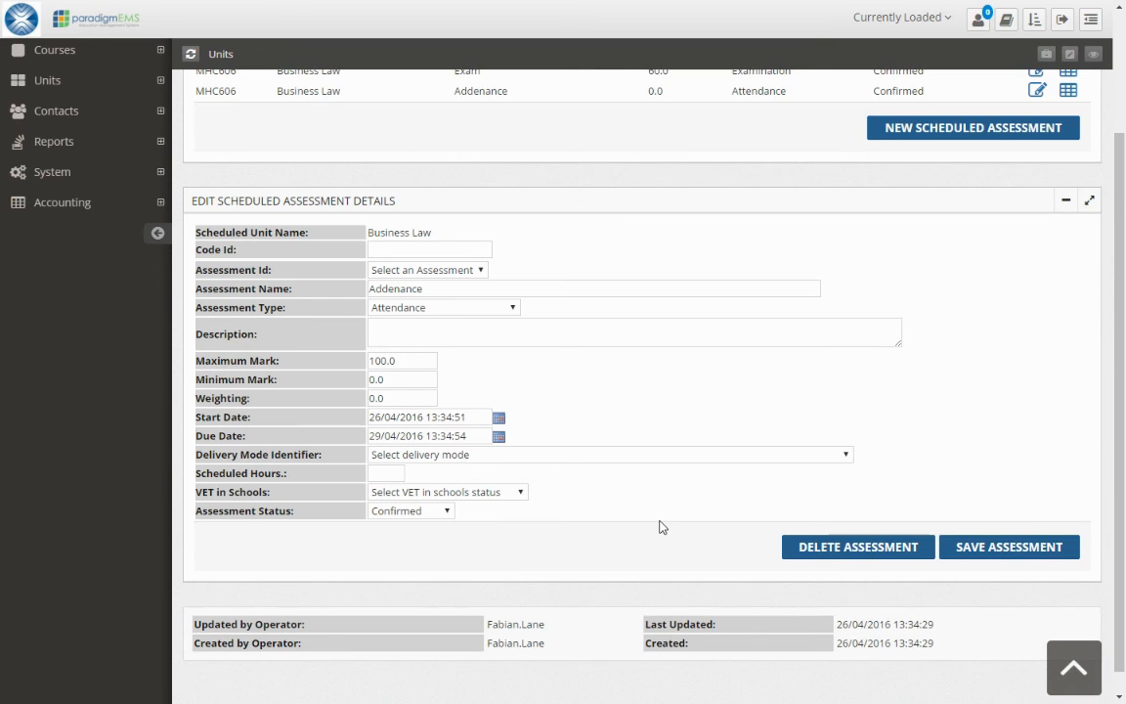